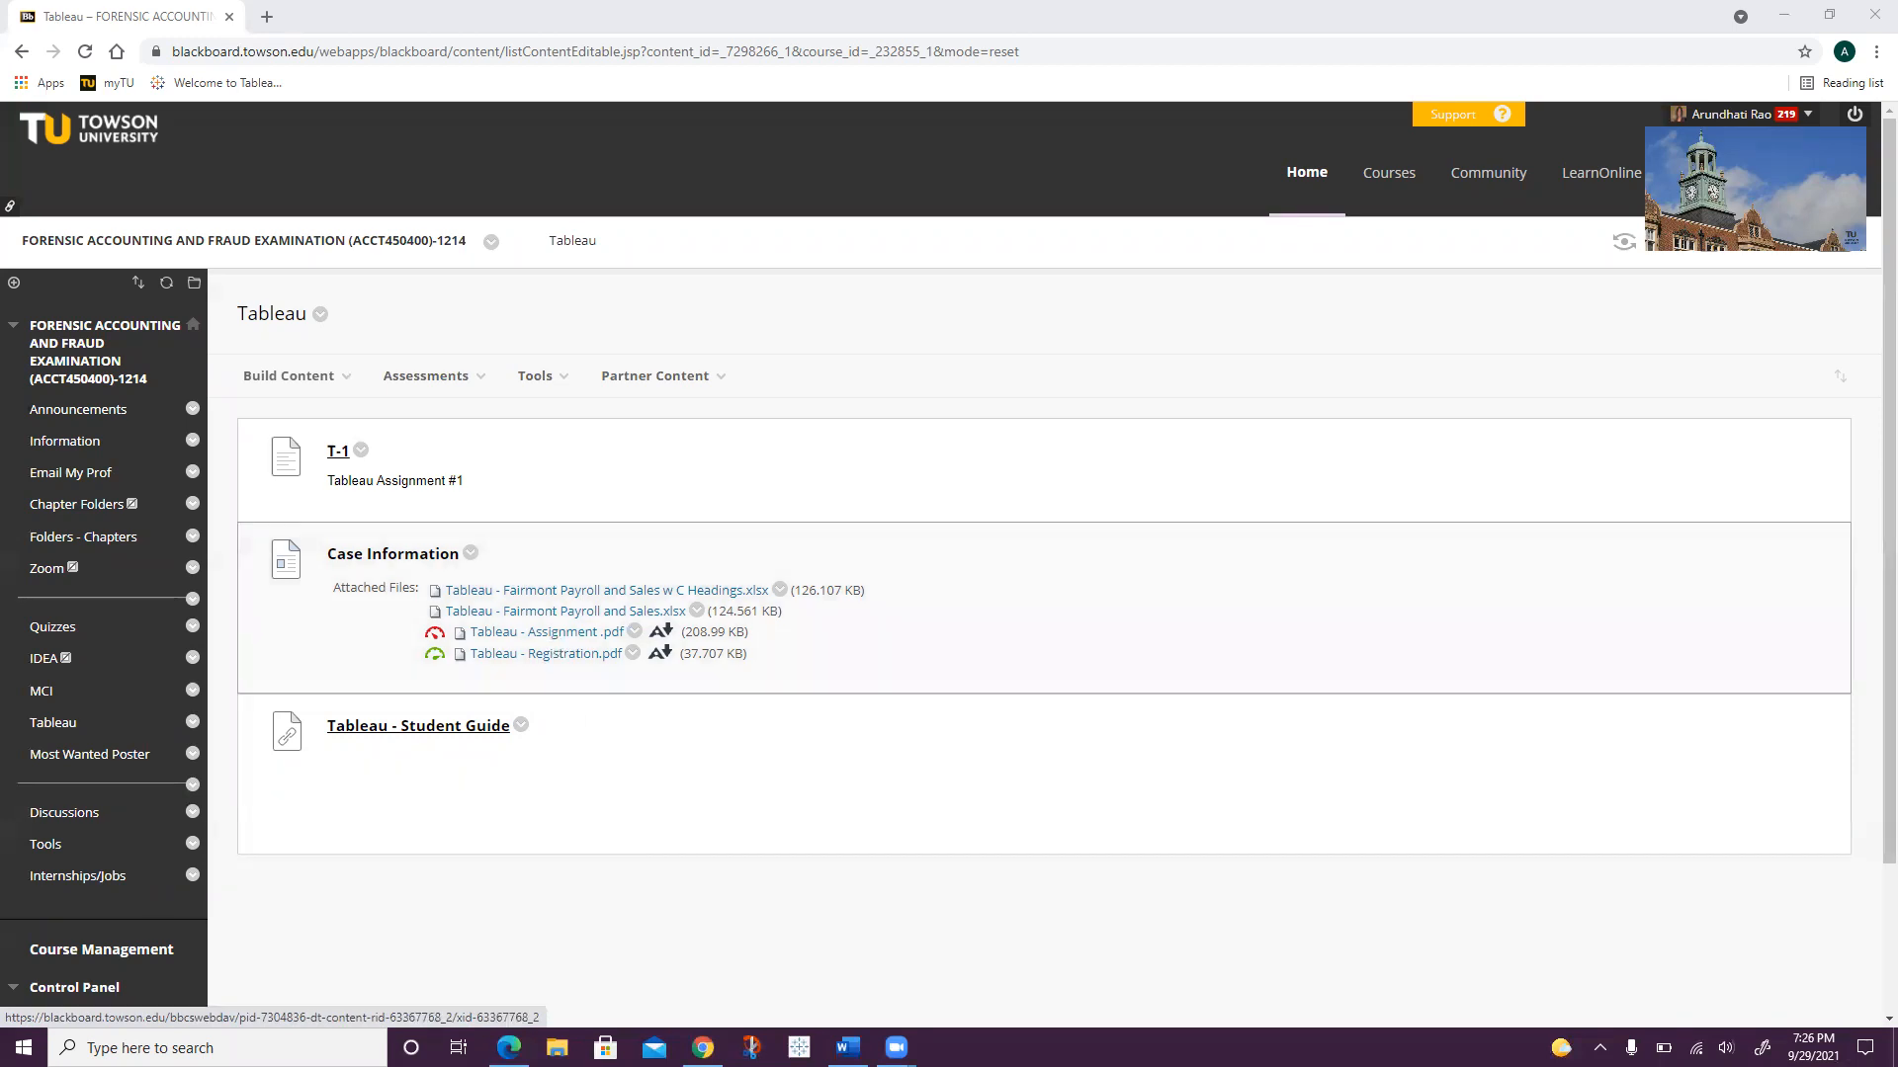
Step: Switch to the Tableau Assignment 1 document in Word to review the assignment layout
mouse_move(847, 1046)
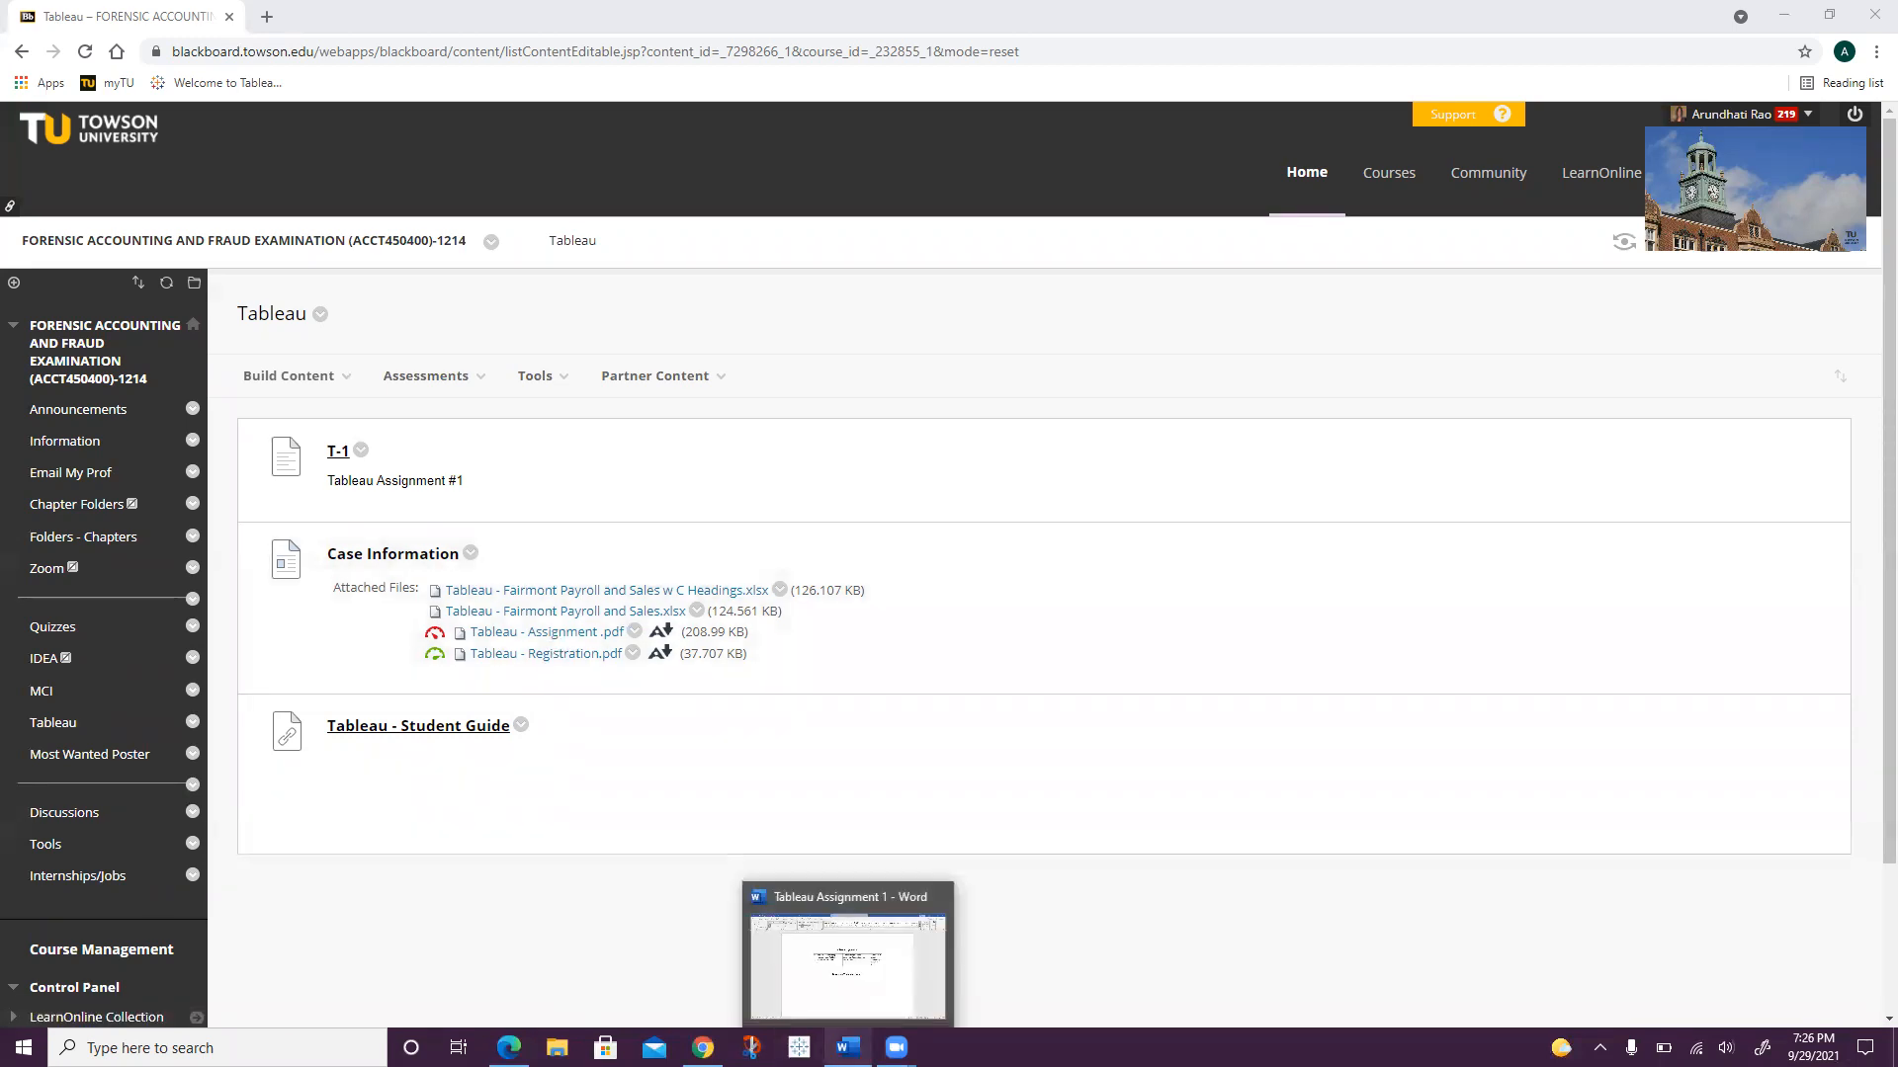
left_click(847, 1045)
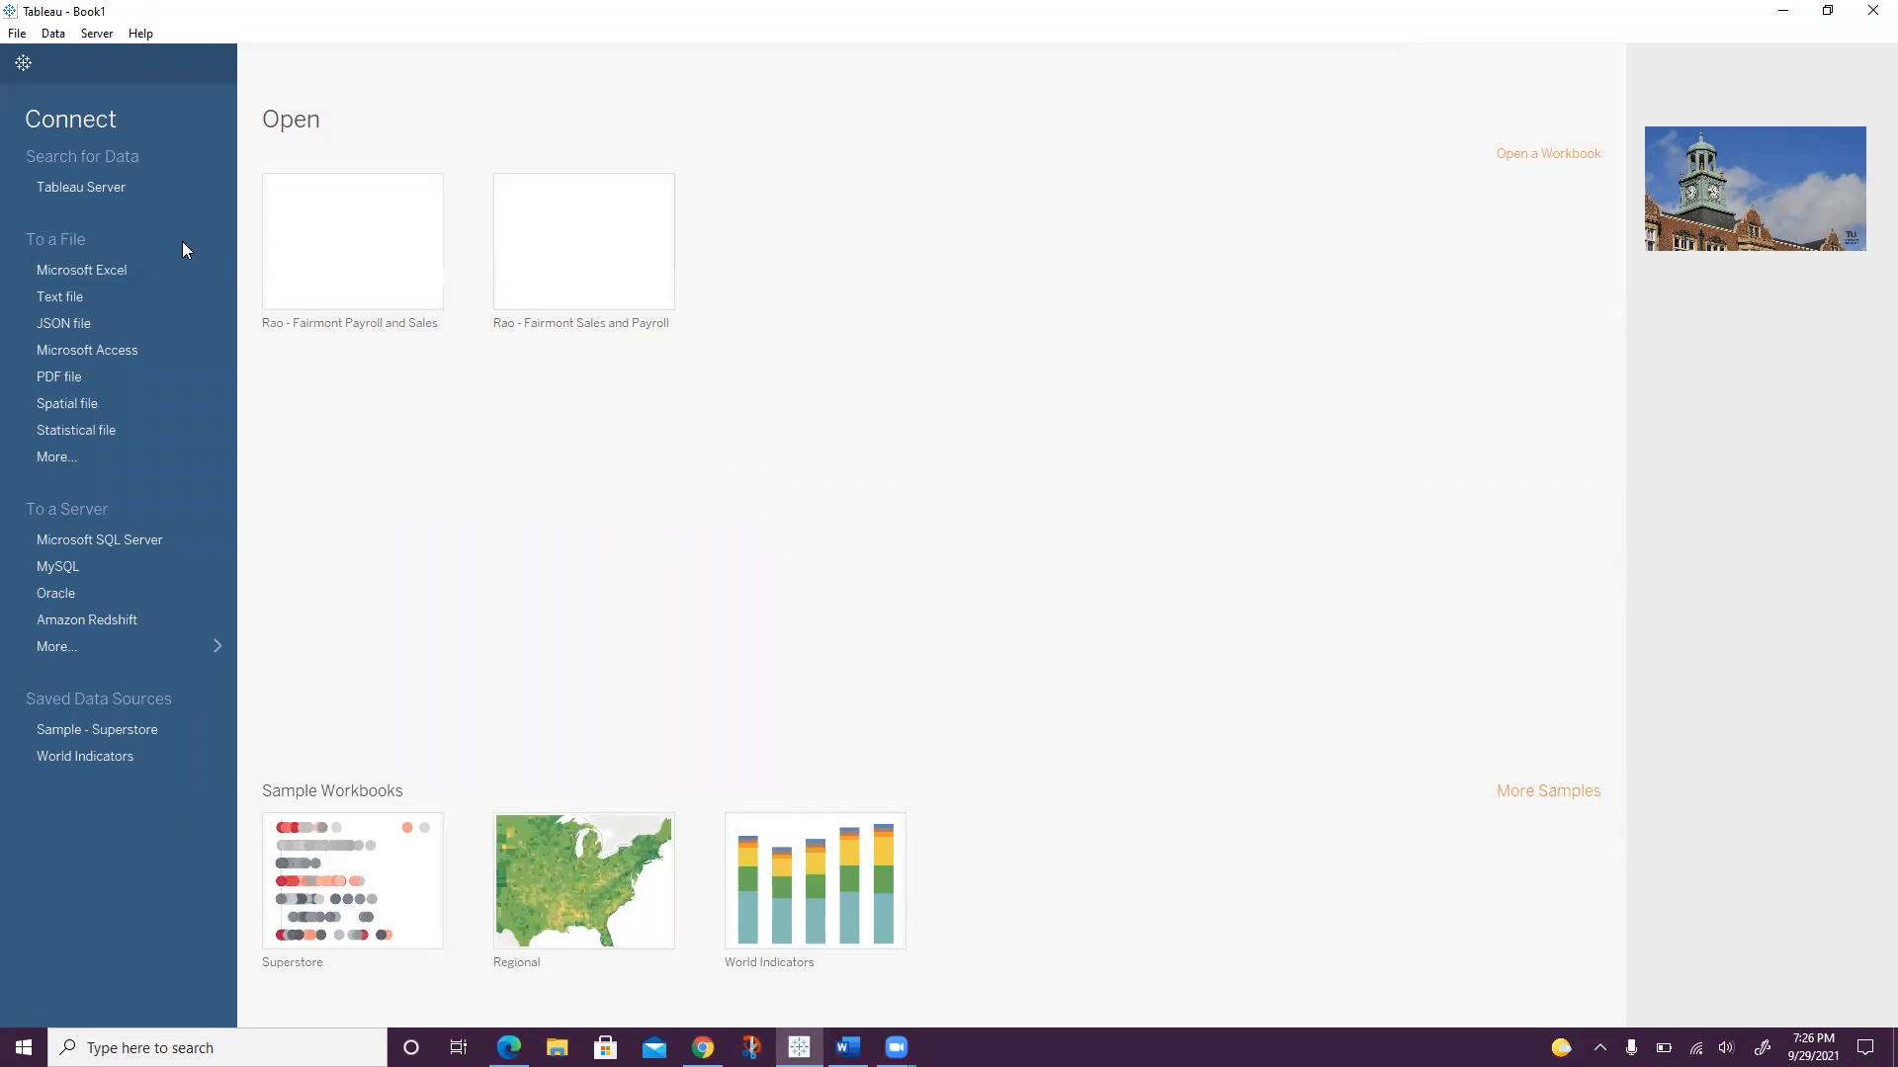
Step: In Tableau, connect to the Excel workbook "Tableau - Fairmont Payroll and Sales" on the Desktop
left_click(81, 271)
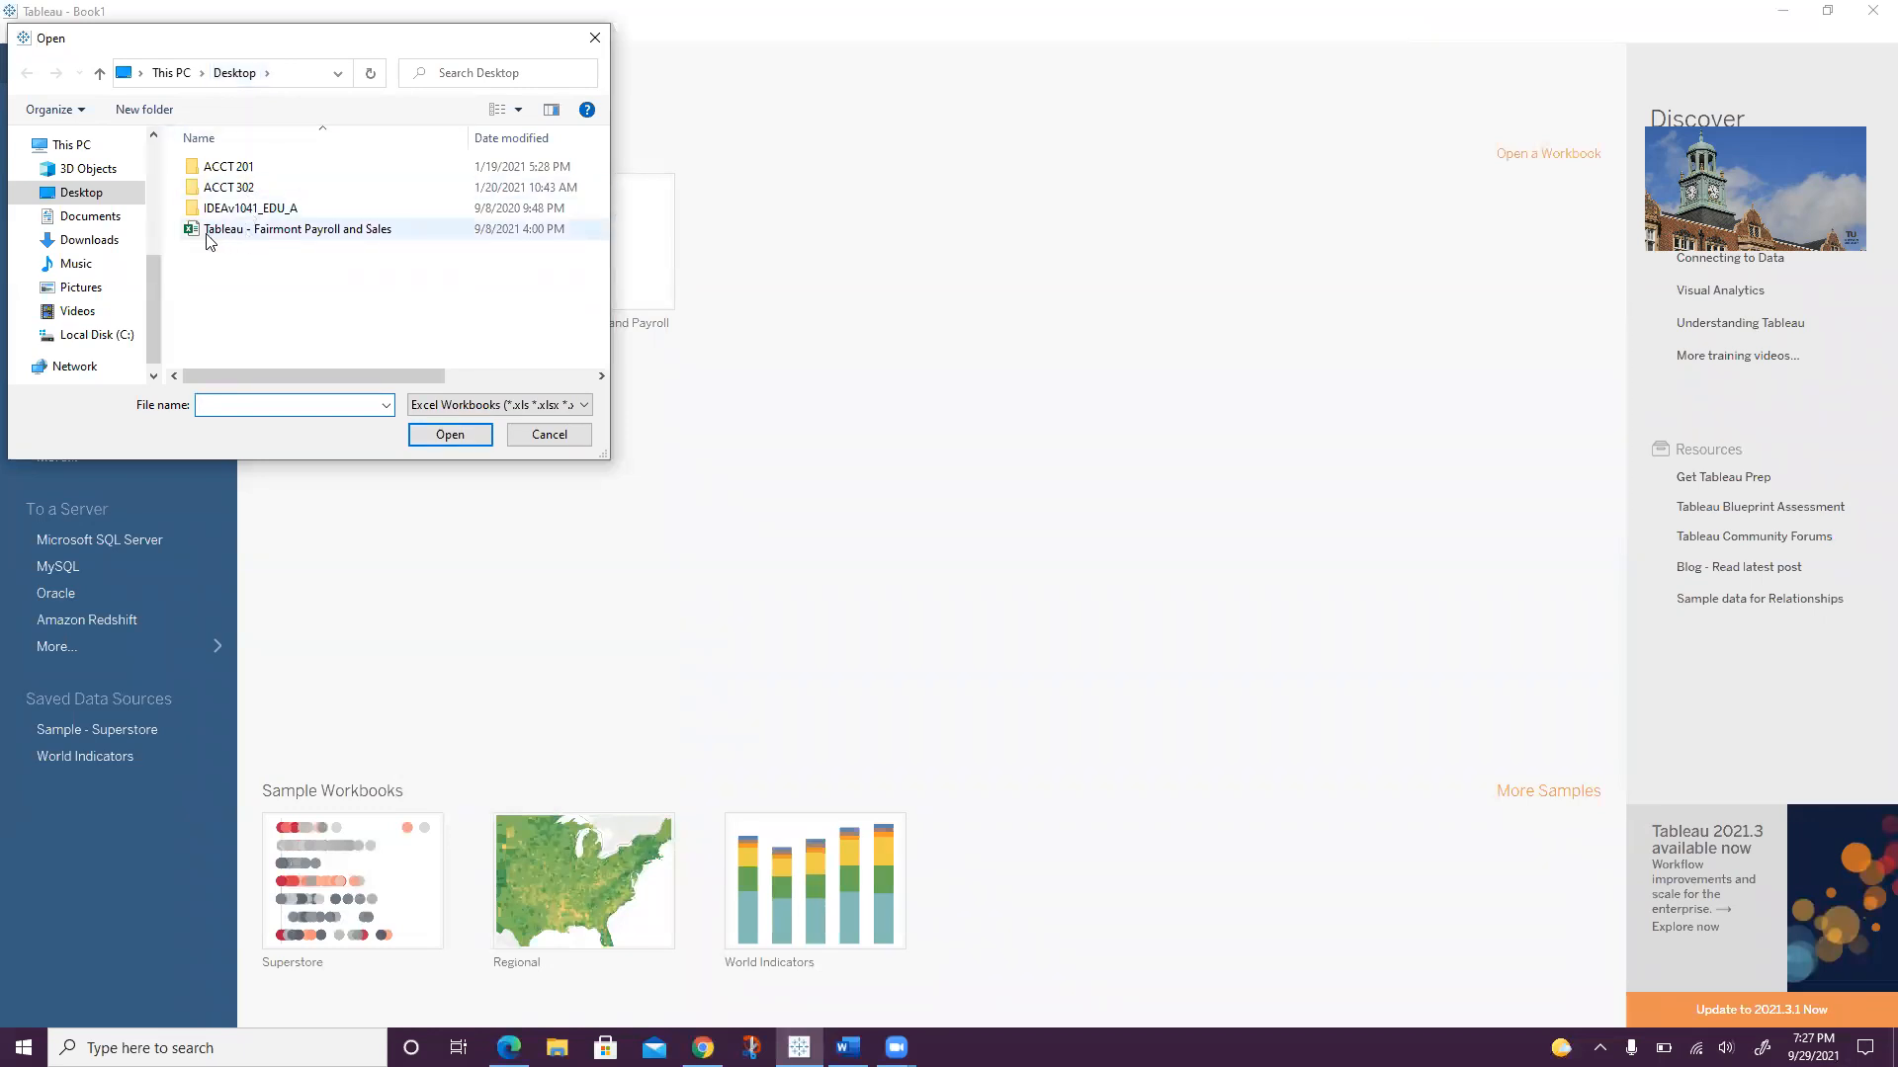
left_click(314, 233)
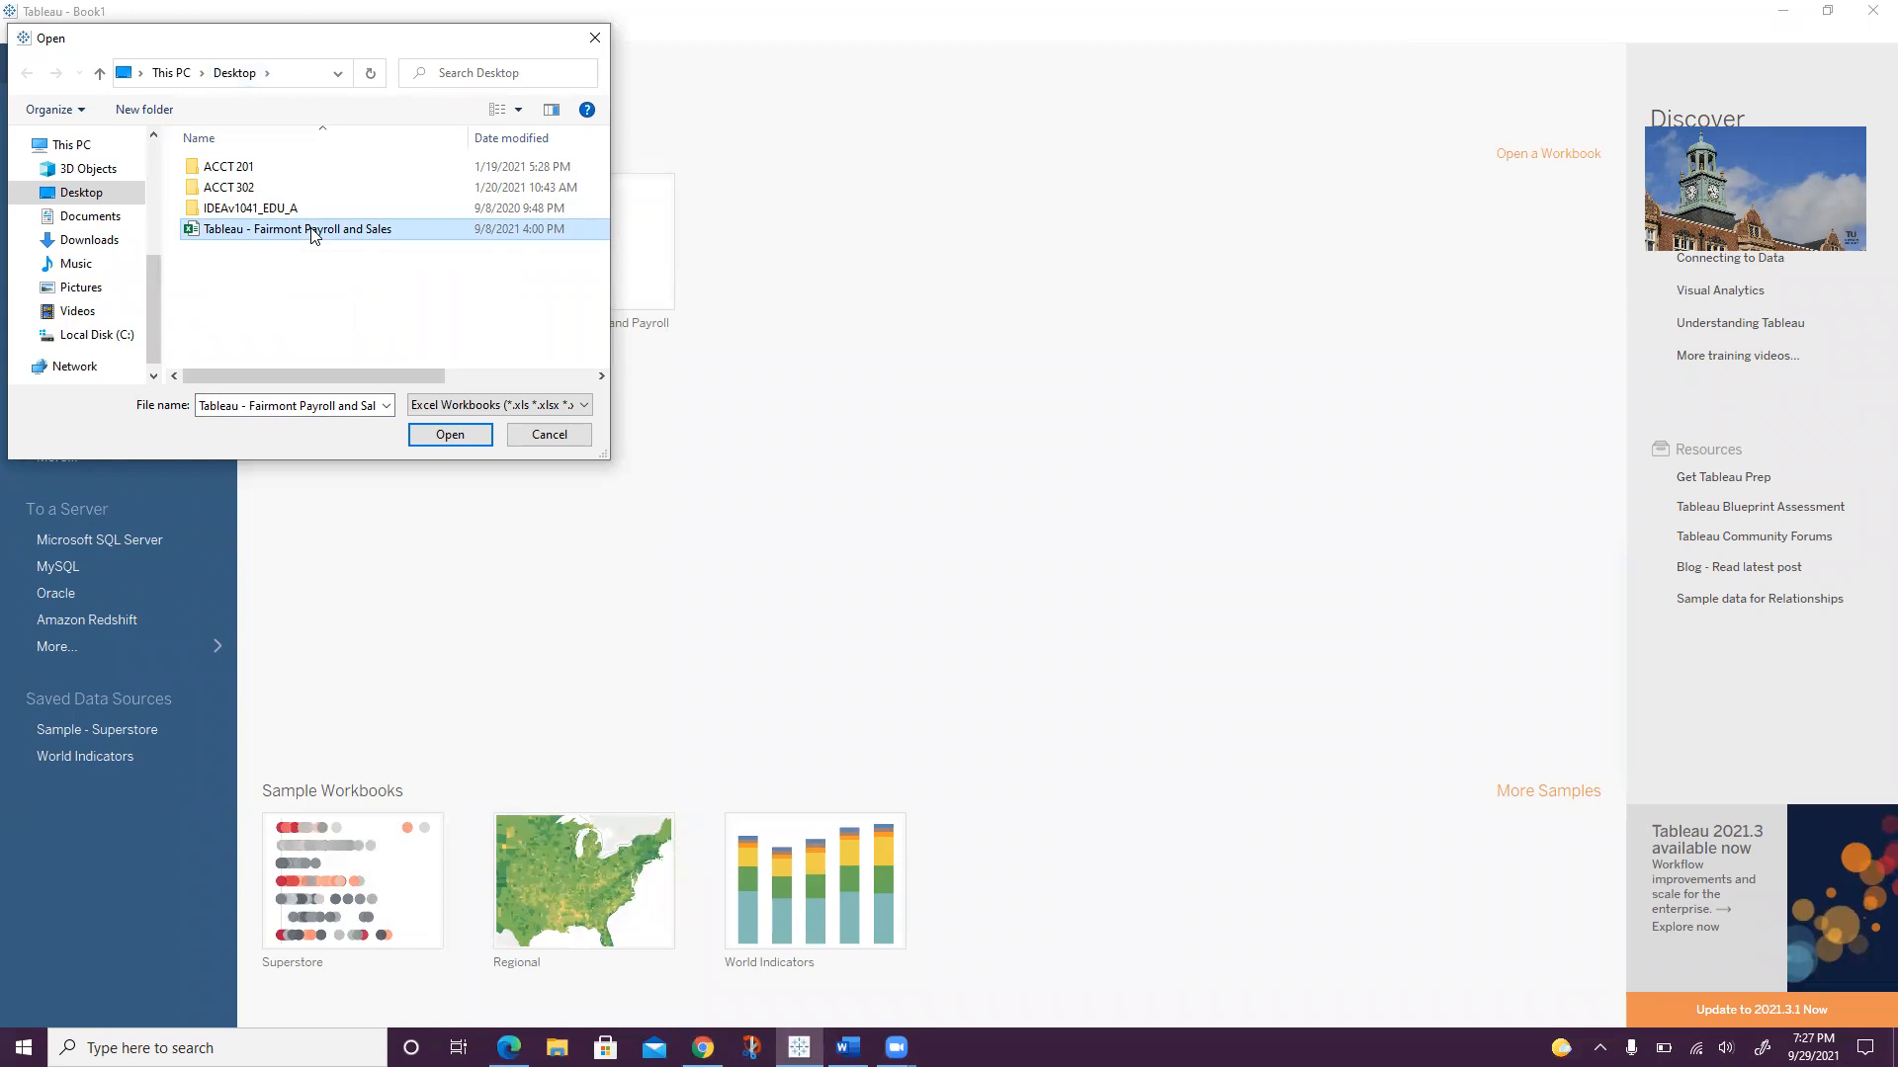
left_click(447, 436)
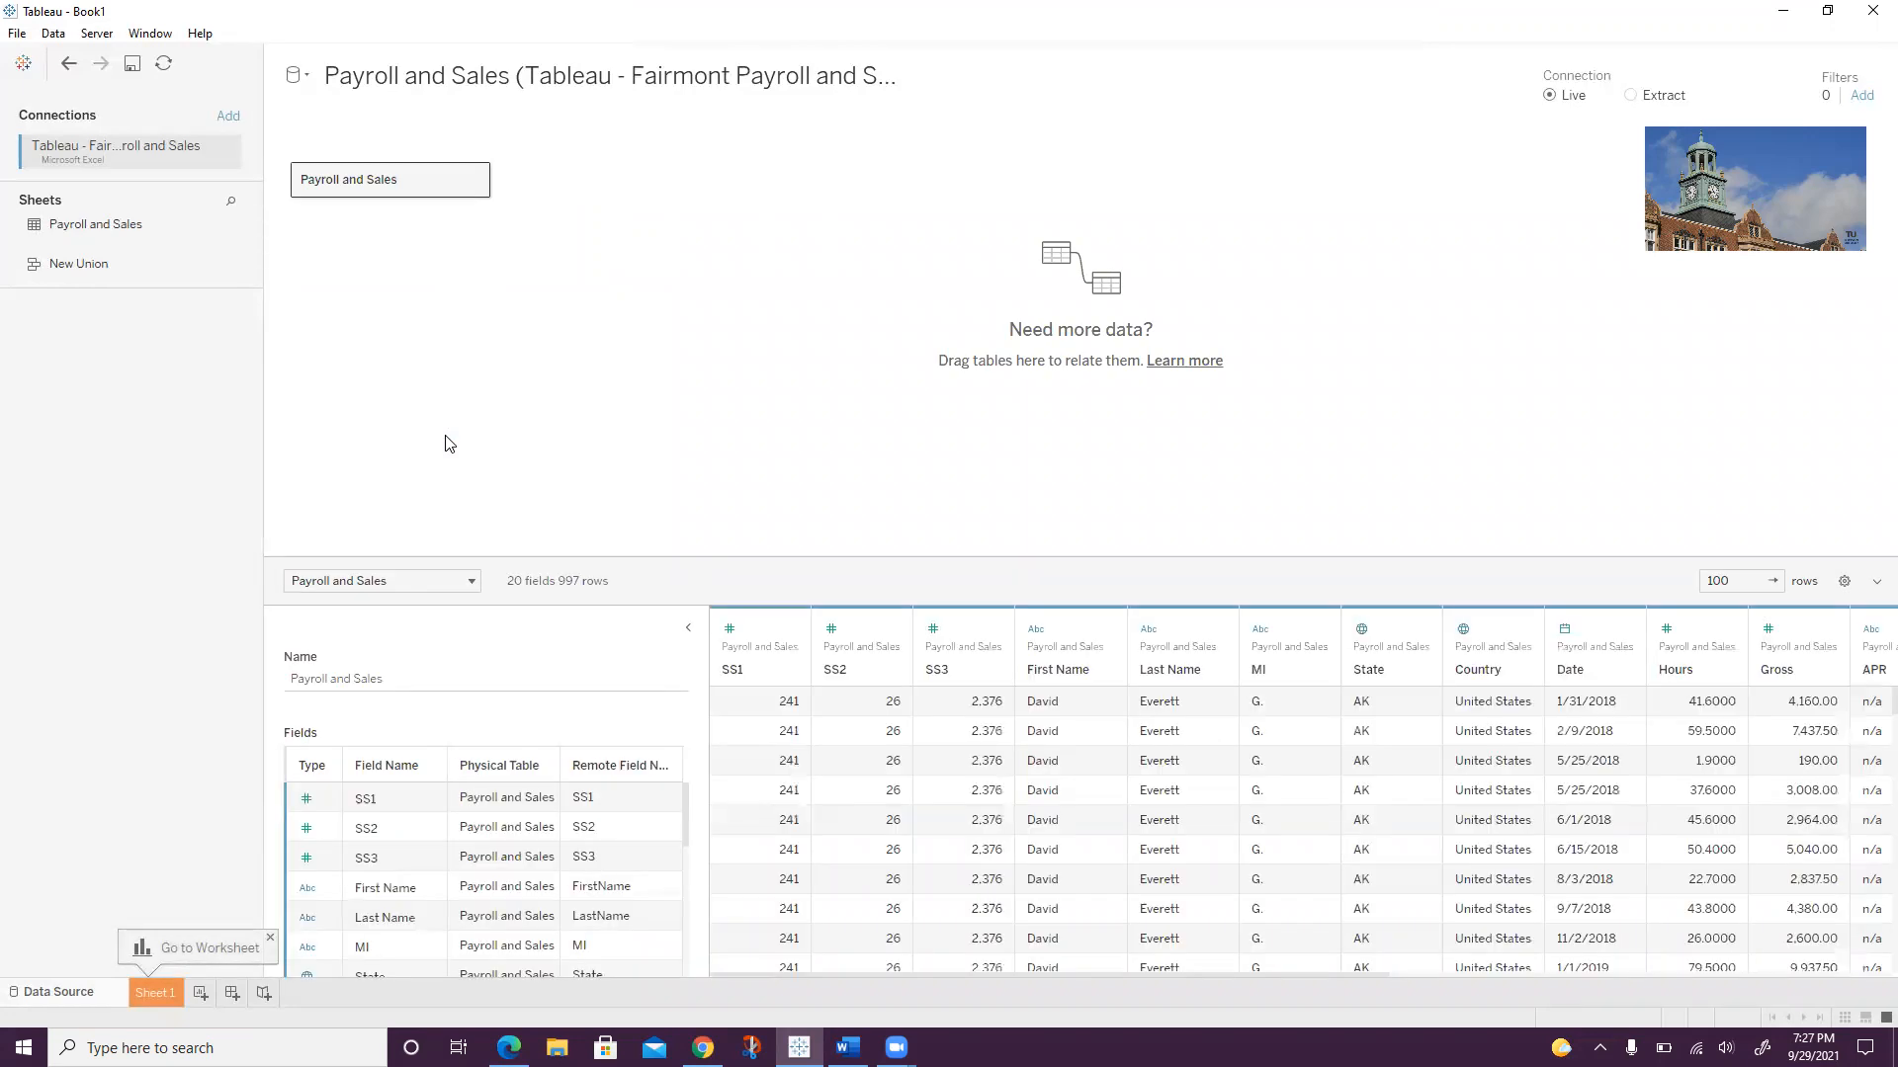
Step: Save the Tableau workbook in the Workbooks folder, named with the author's last name followed by "- Fairmont Payroll and Sales"
left_click(17, 35)
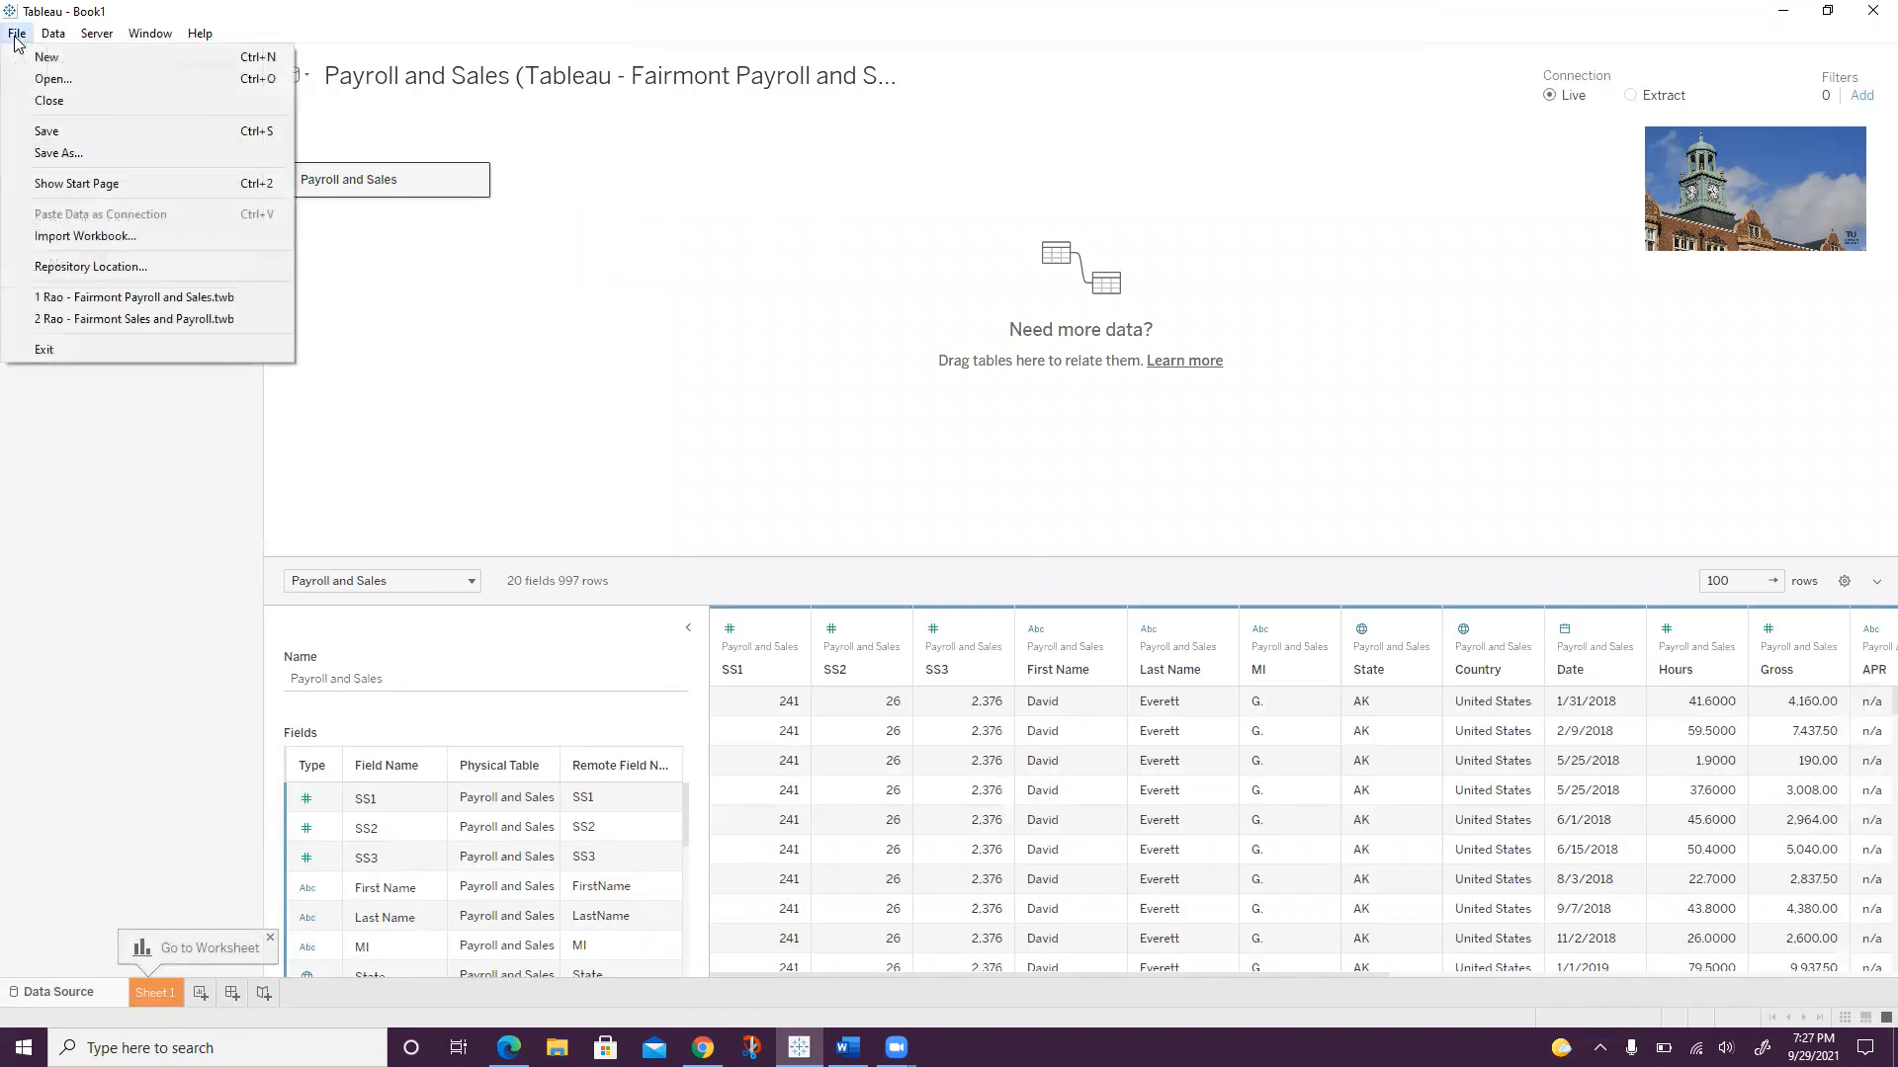
left_click(76, 158)
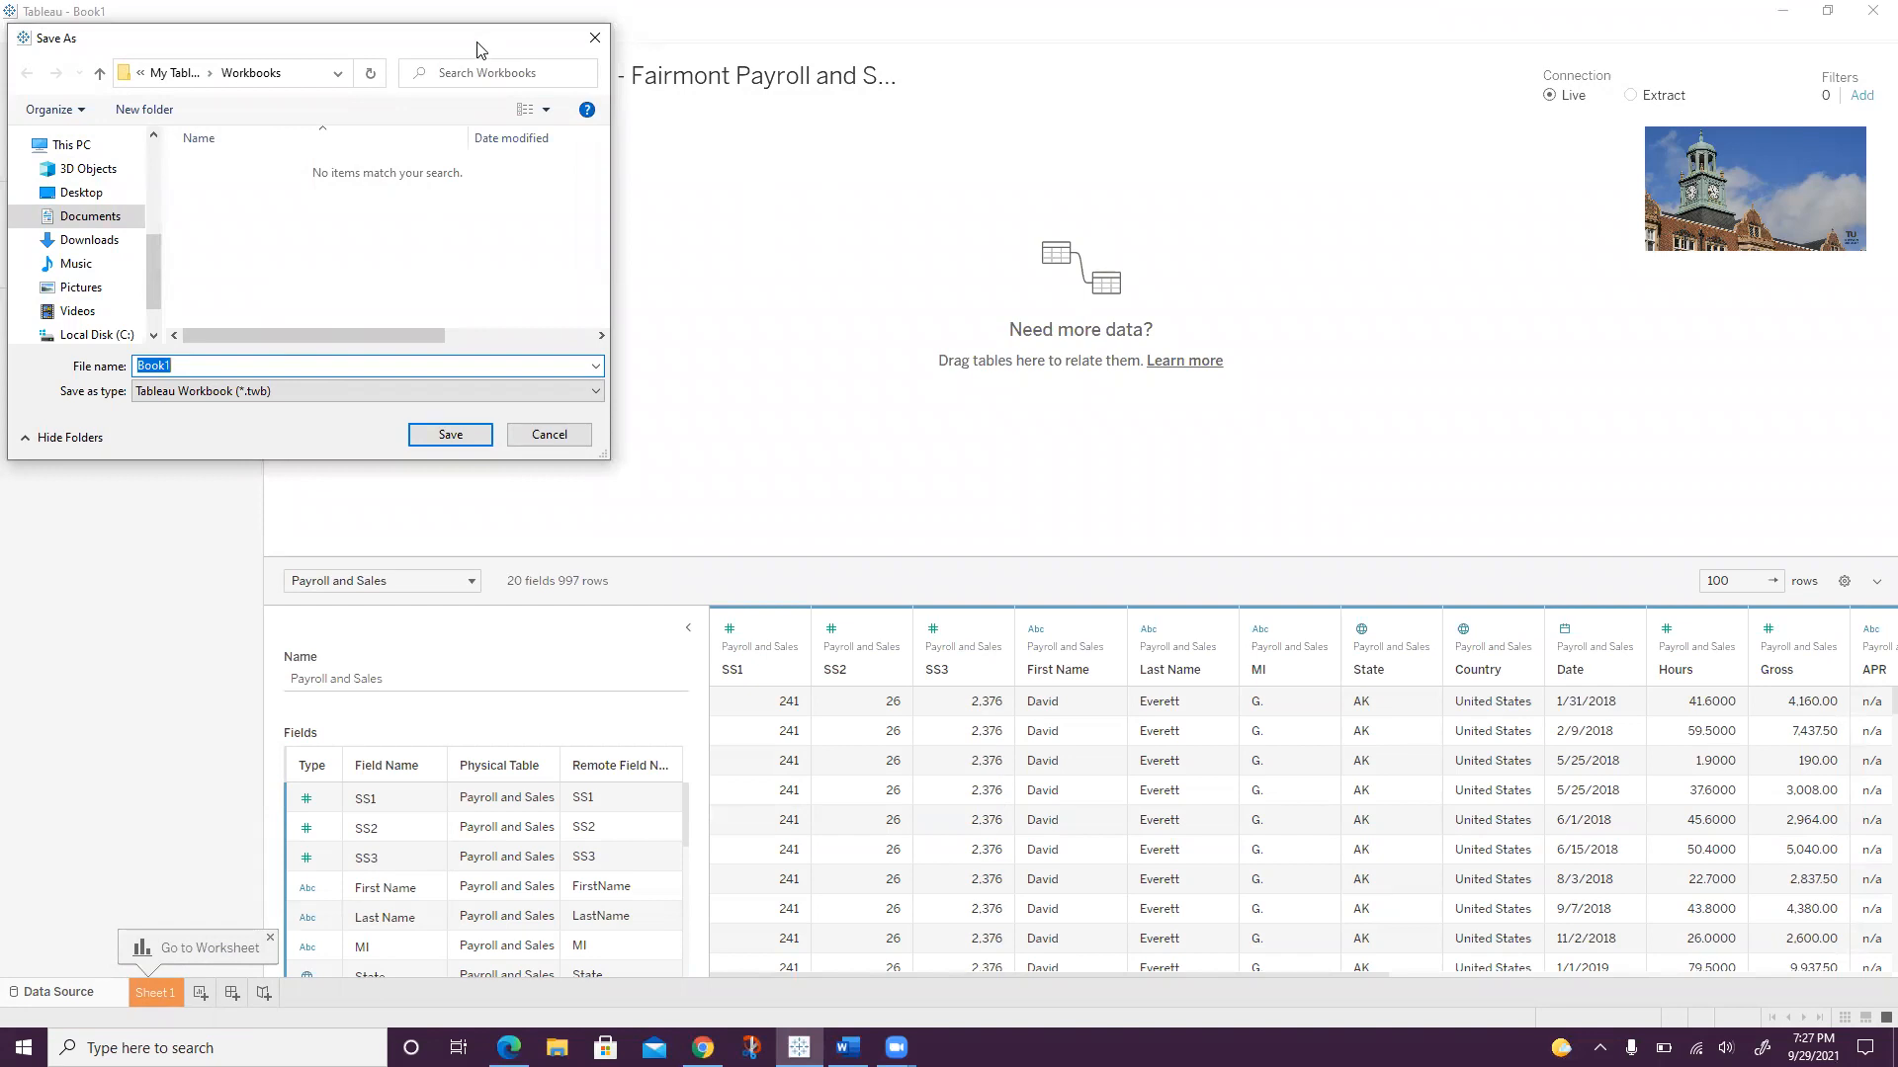
left_click_drag(477, 49, 484, 138)
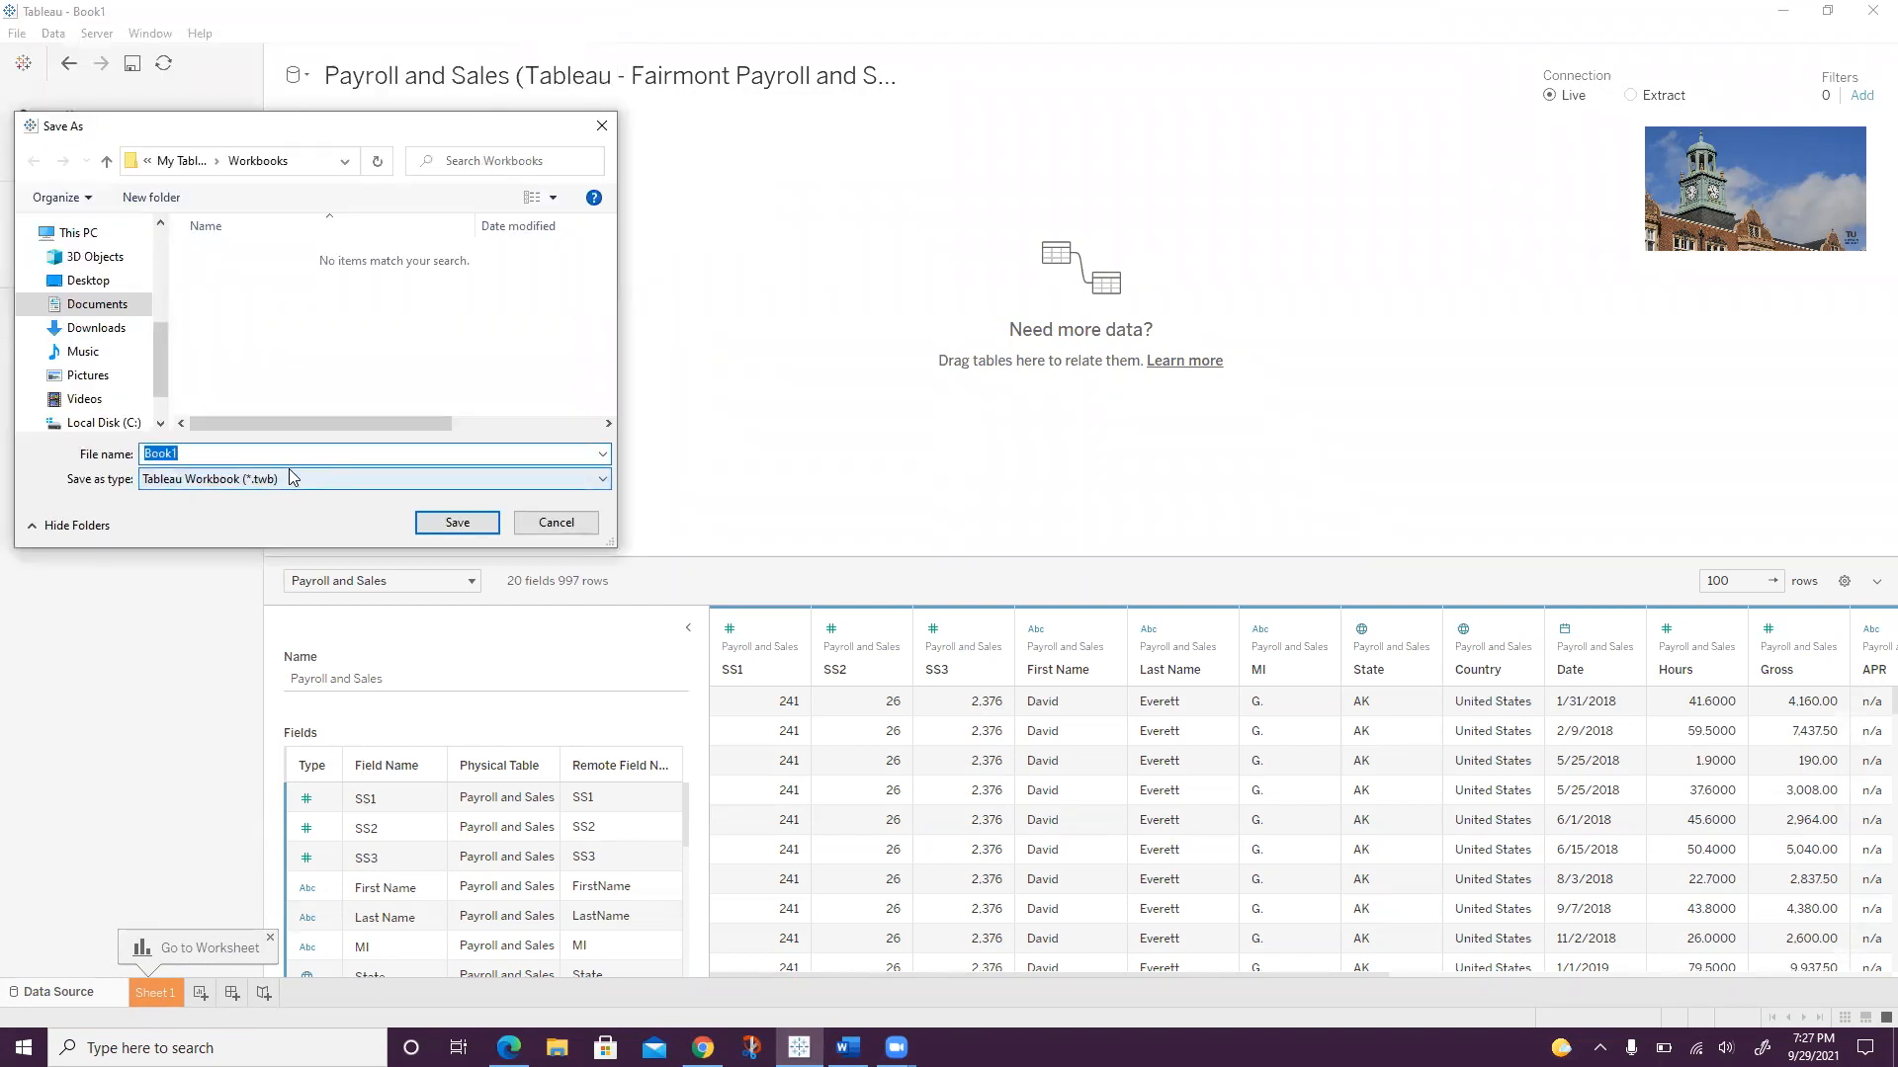
type("Rao")
type("- Fairm")
key("BackSpace")
key("BackSpace")
key("BackSpace")
type("irmont Payroll and SAles")
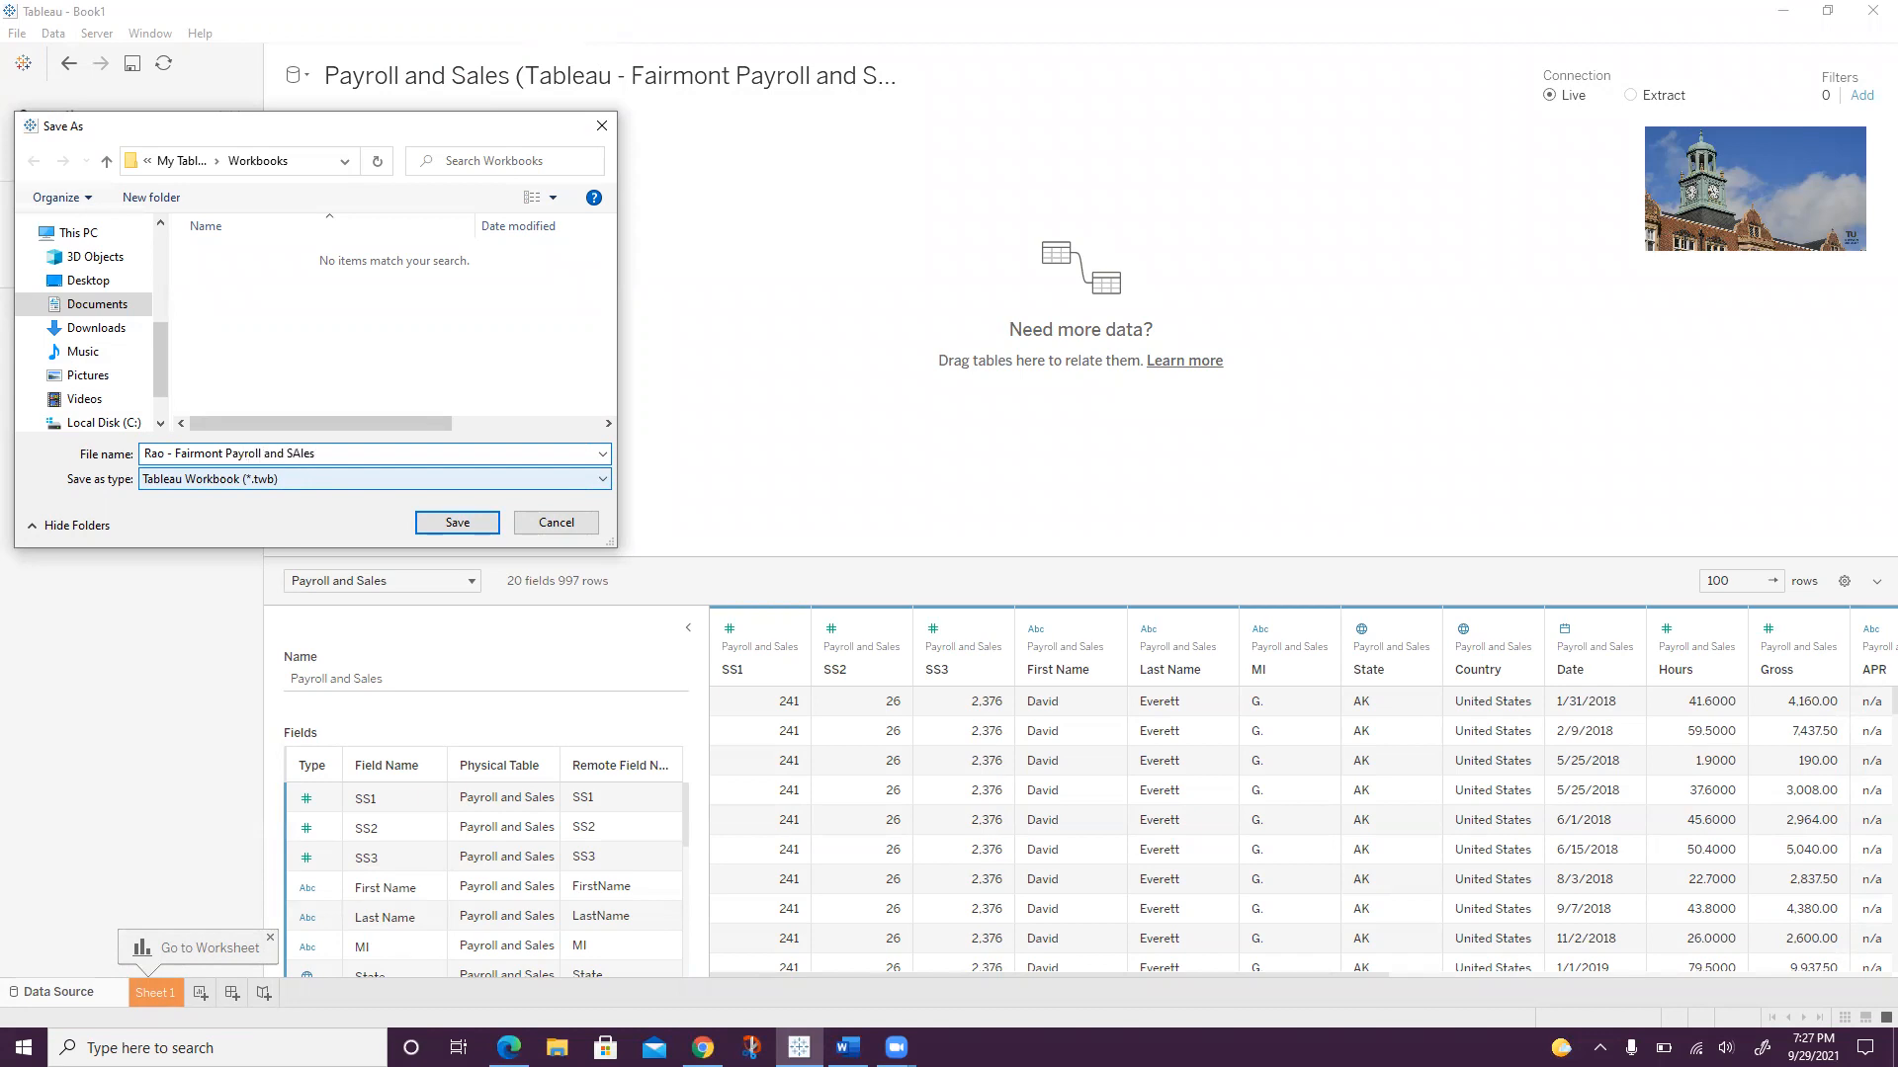
key("BackSpace")
key("BackSpace")
key("BackSpace")
type("ales")
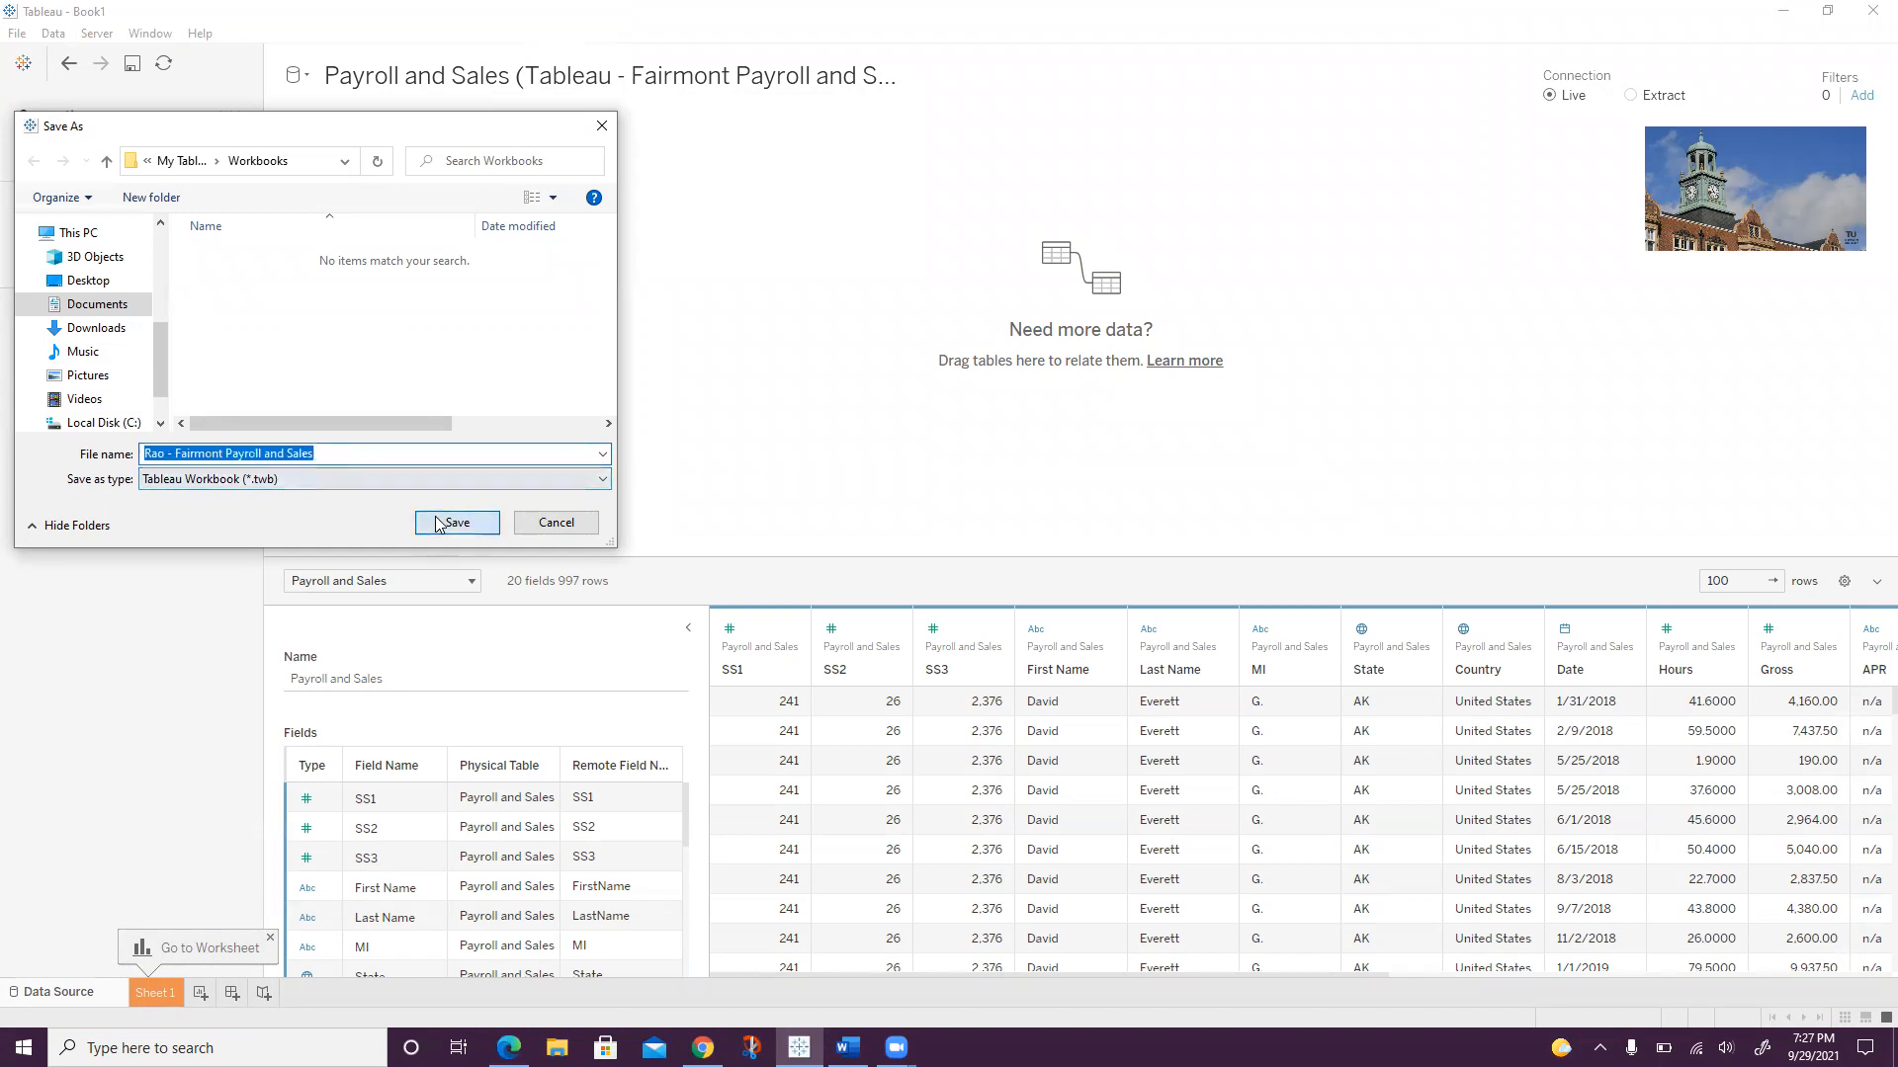
left_click(457, 522)
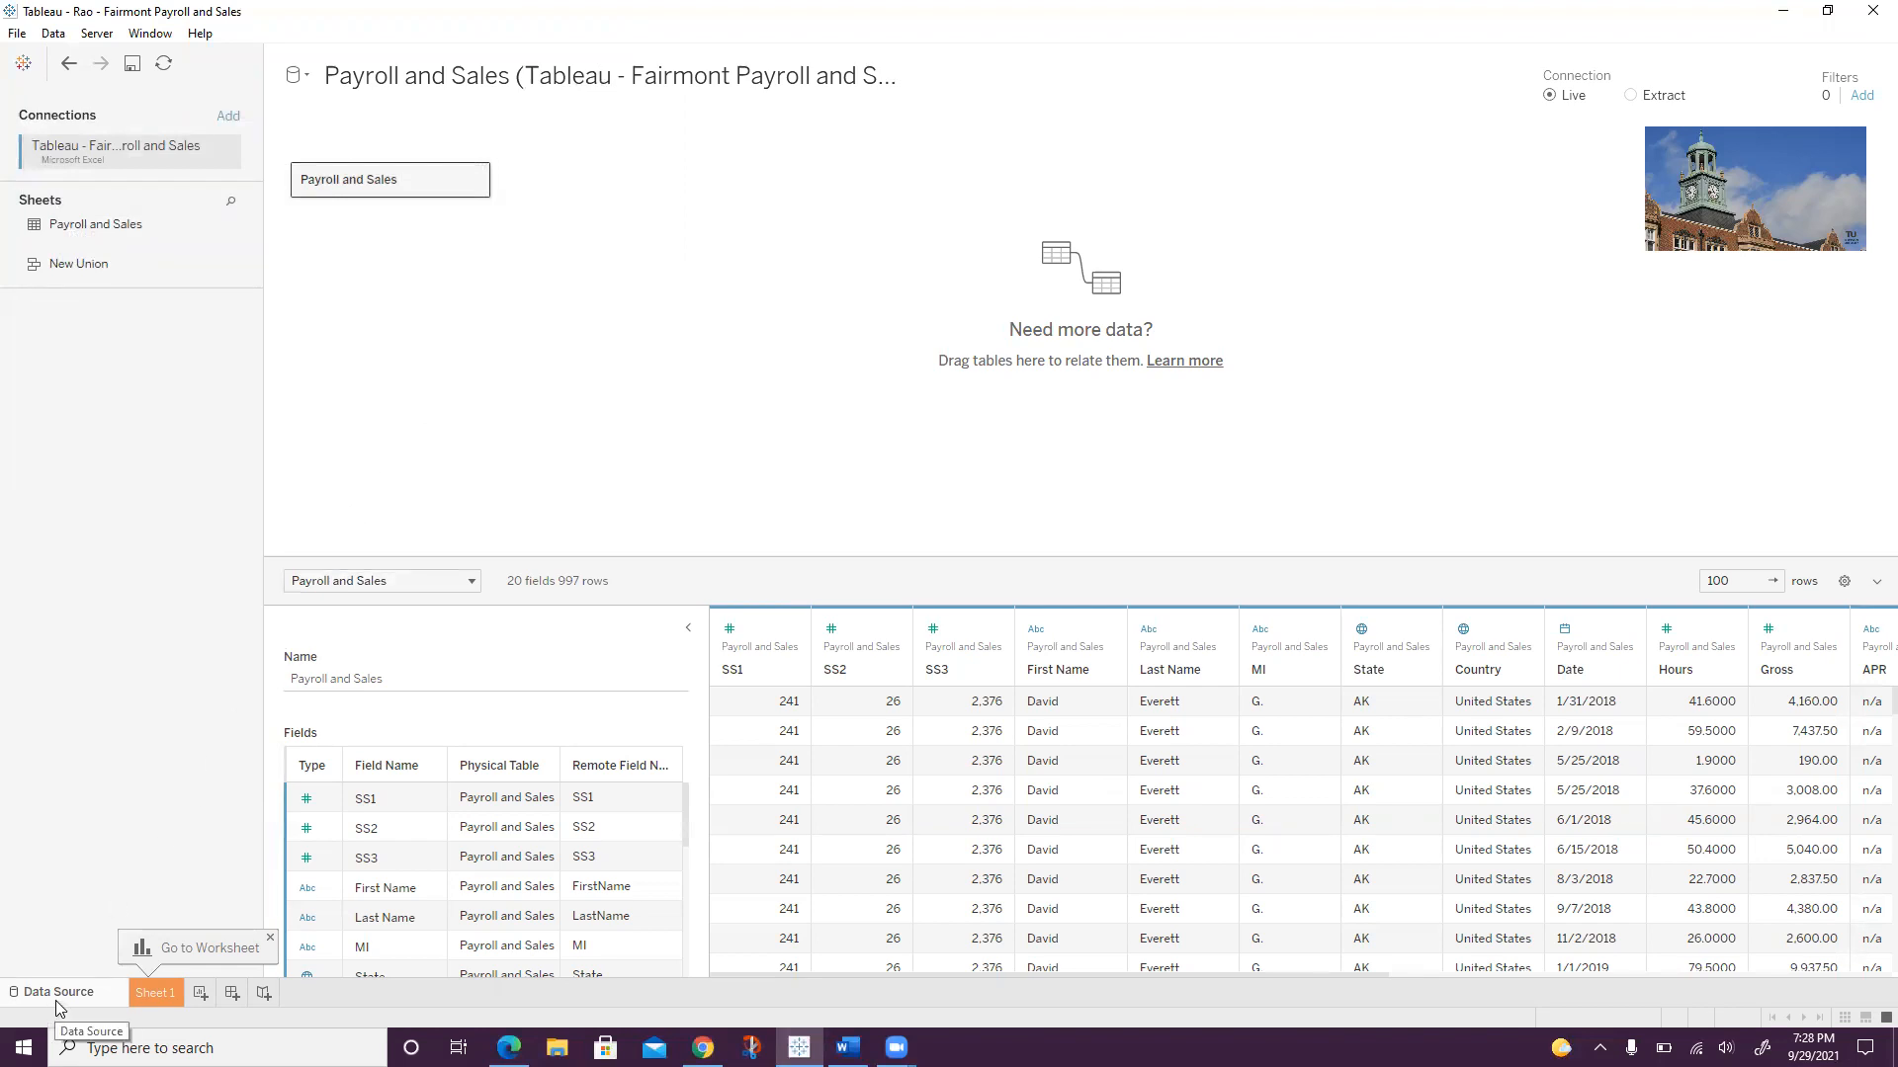
Step: Go to Sheet 1 and display the underlying data of the Payroll and Sales source
left_click(154, 993)
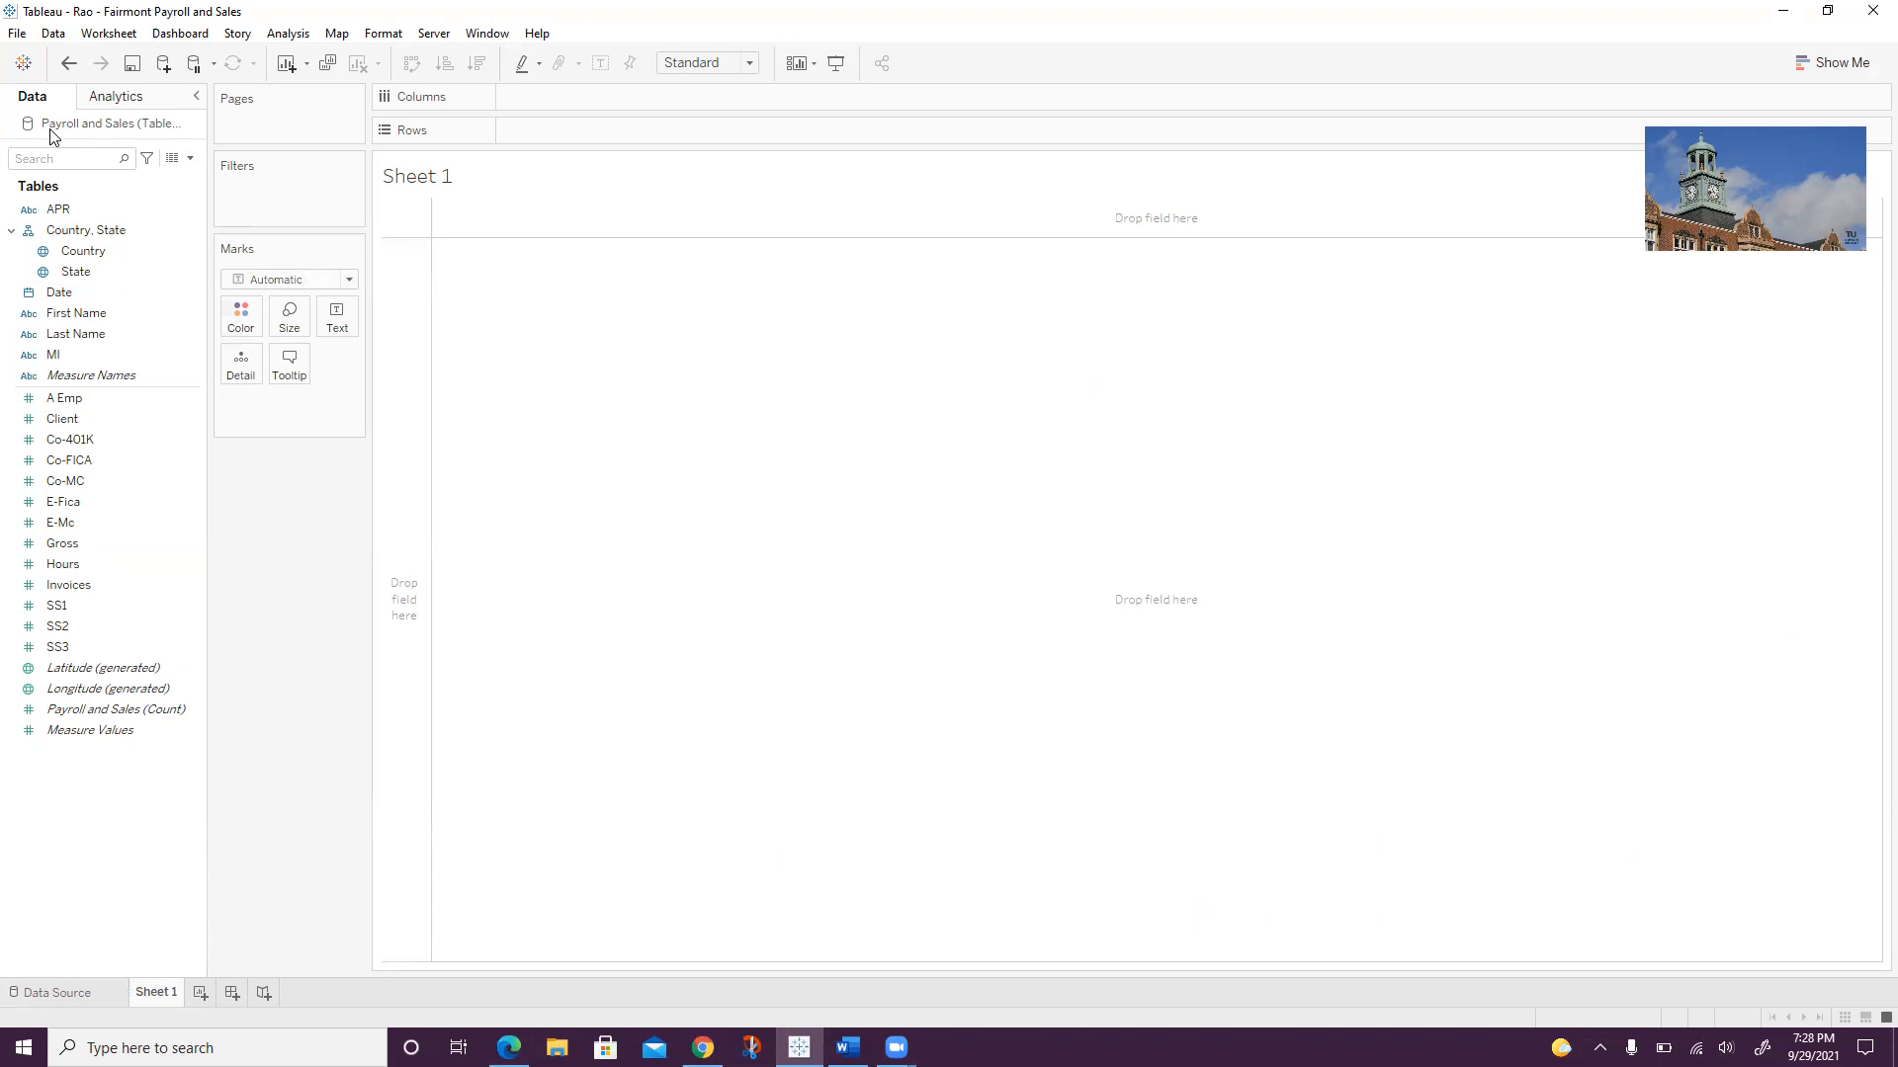
left_click(171, 159)
left_click(171, 159)
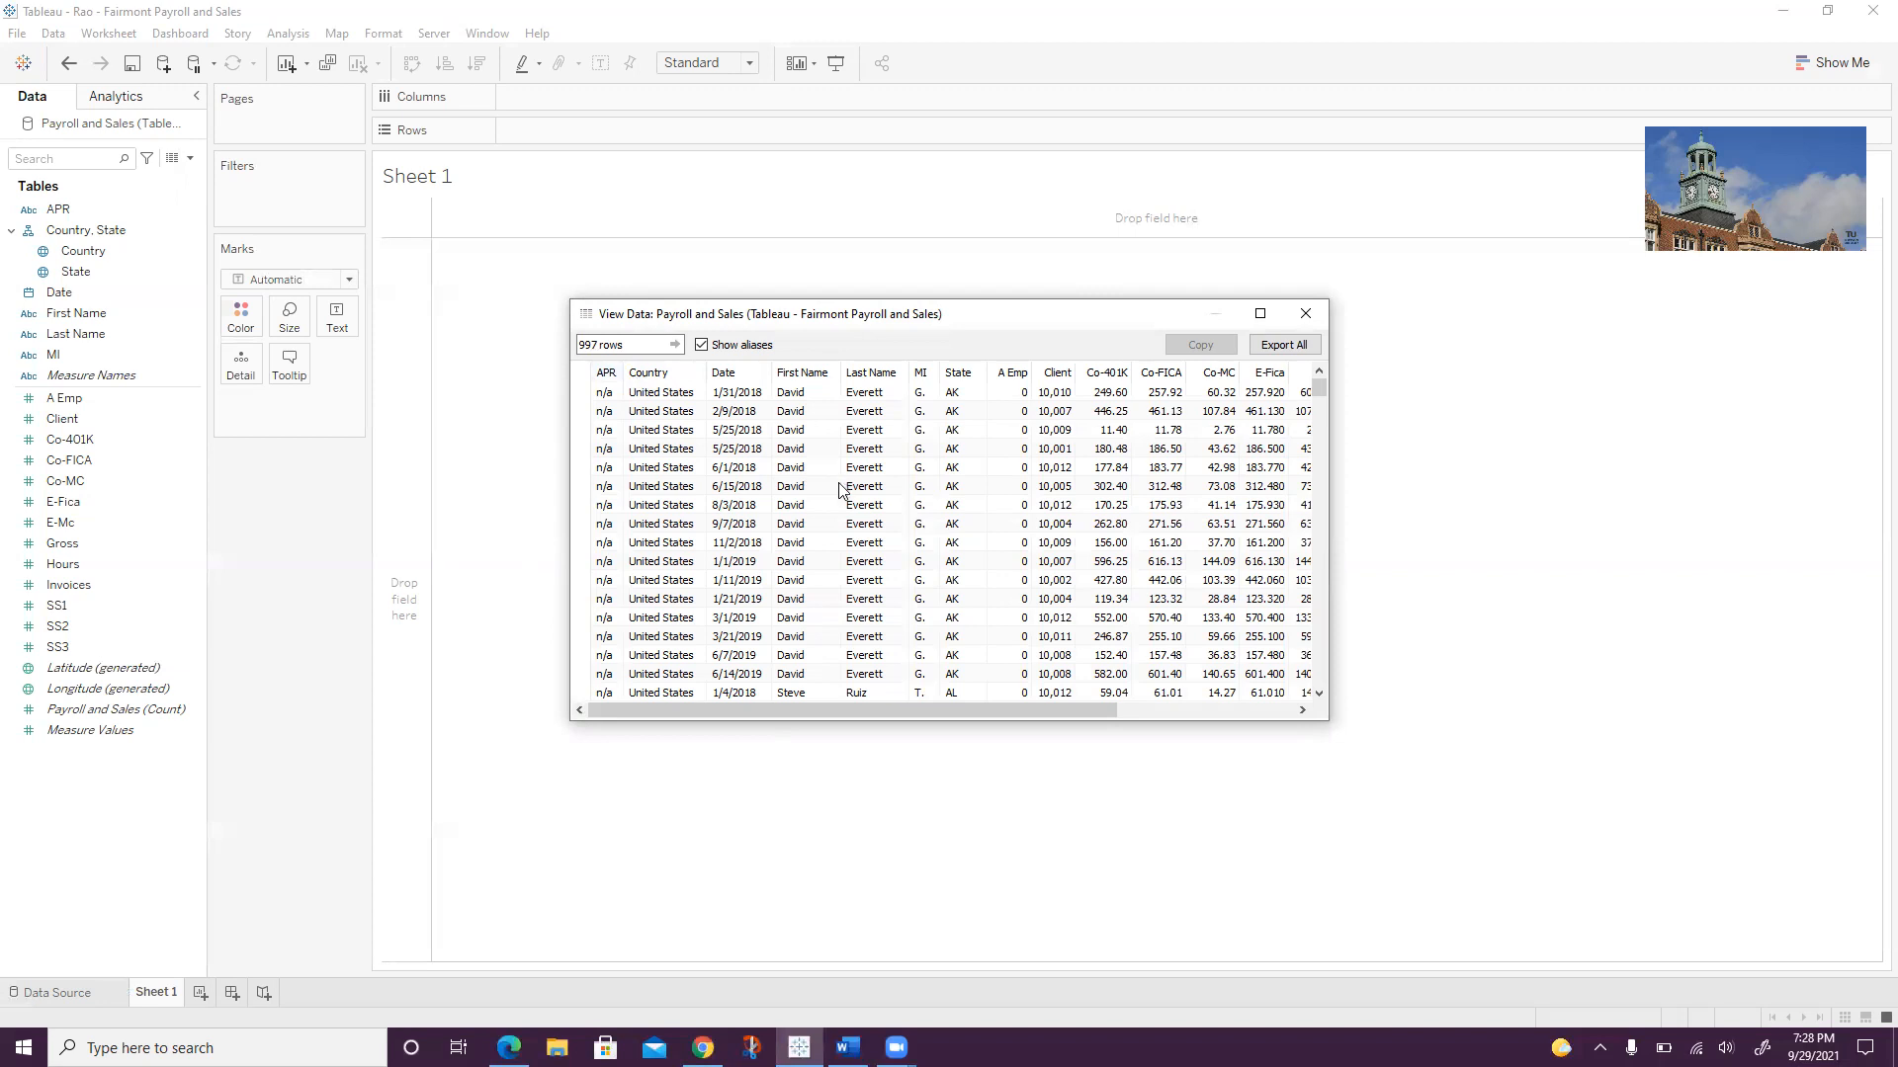
Step: Capture a rectangular snip of the whole View Data window with Snip & Sketch and copy it
left_click(751, 1048)
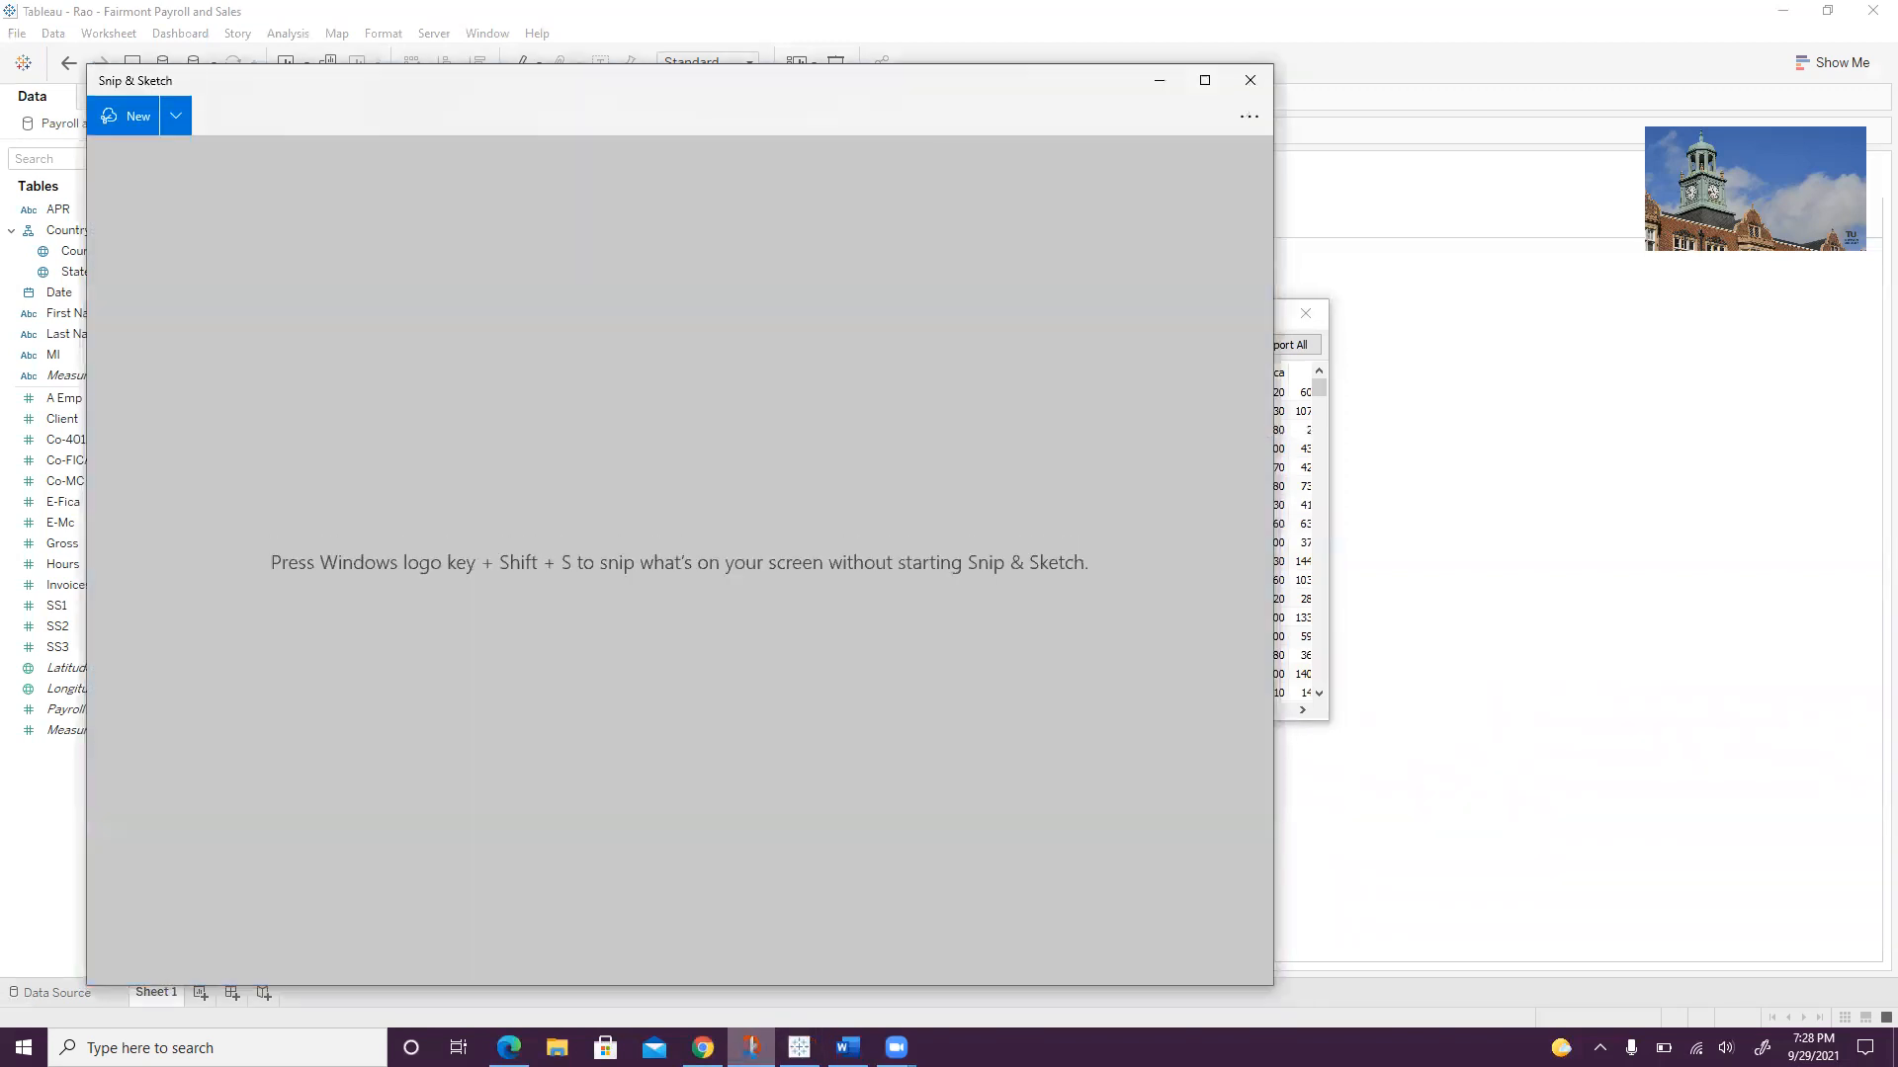
left_click(136, 123)
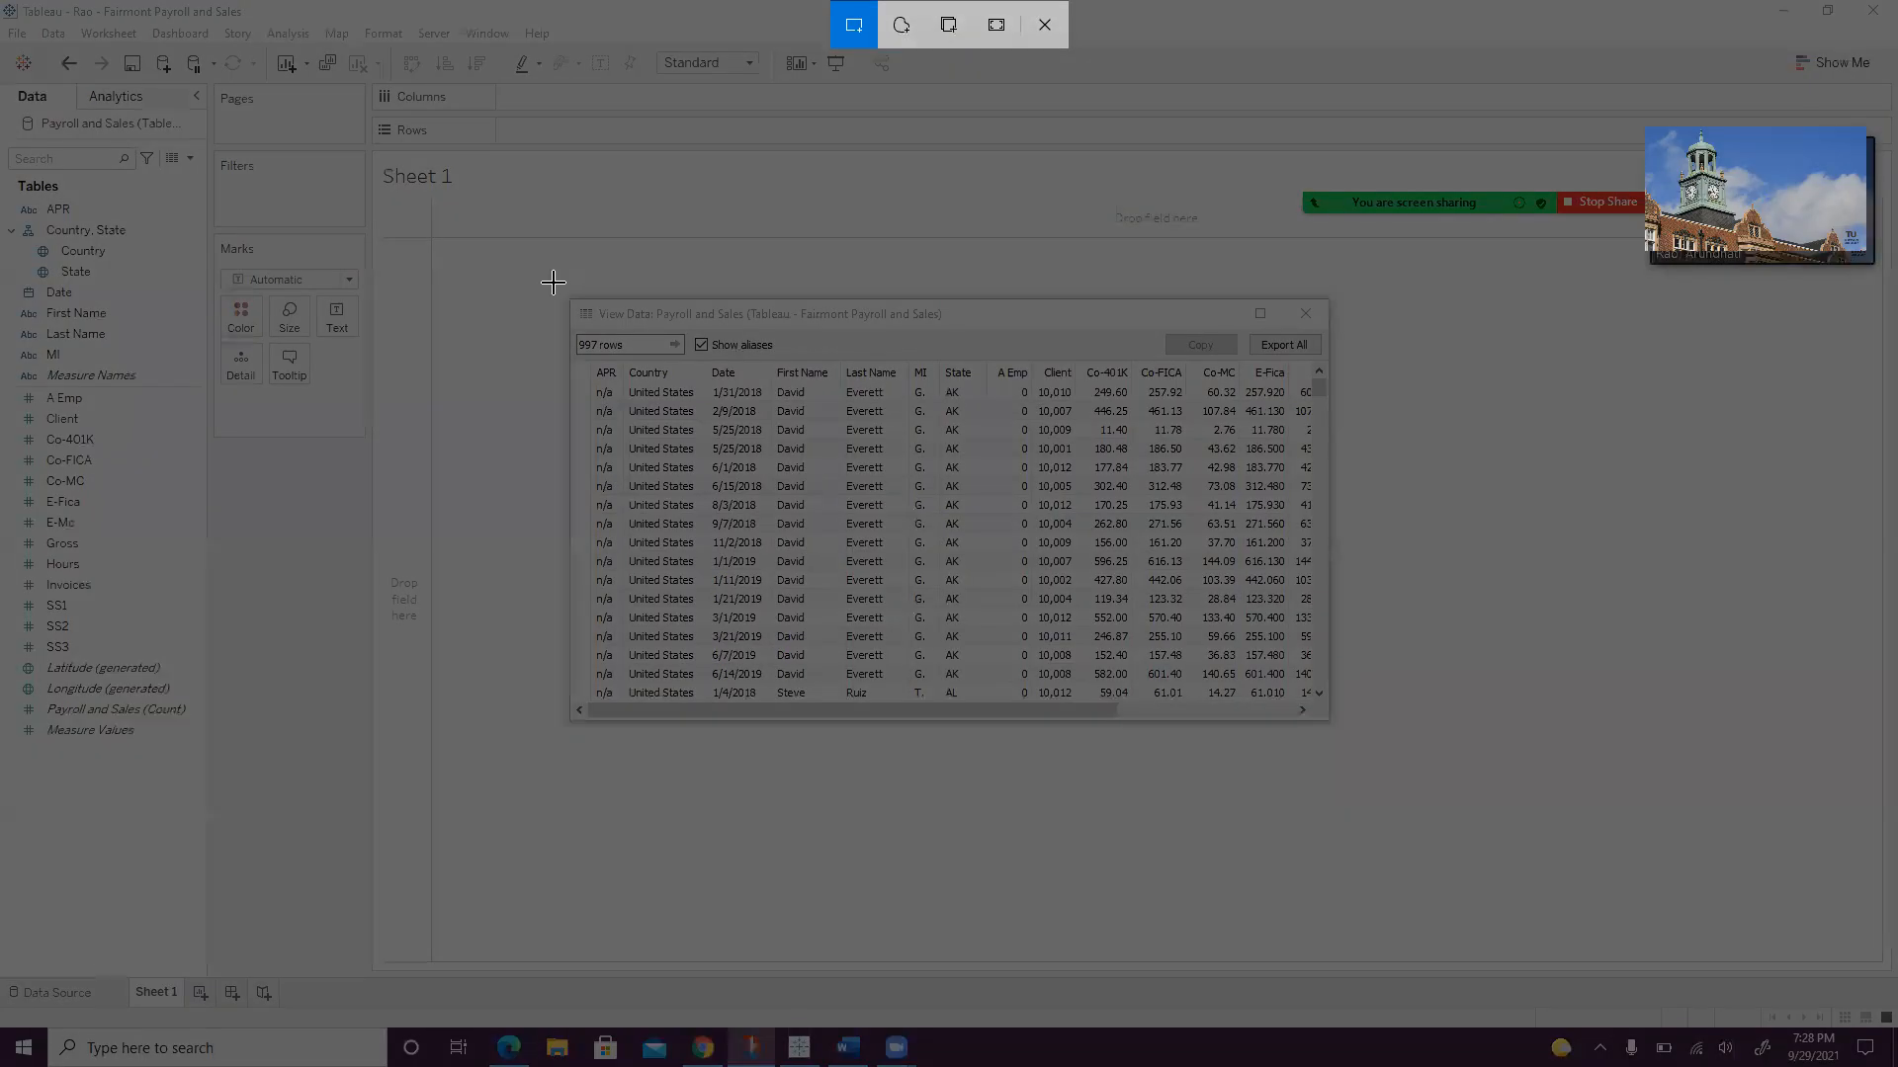
left_click_drag(553, 282, 884, 657)
left_click_drag(1310, 764, 1344, 741)
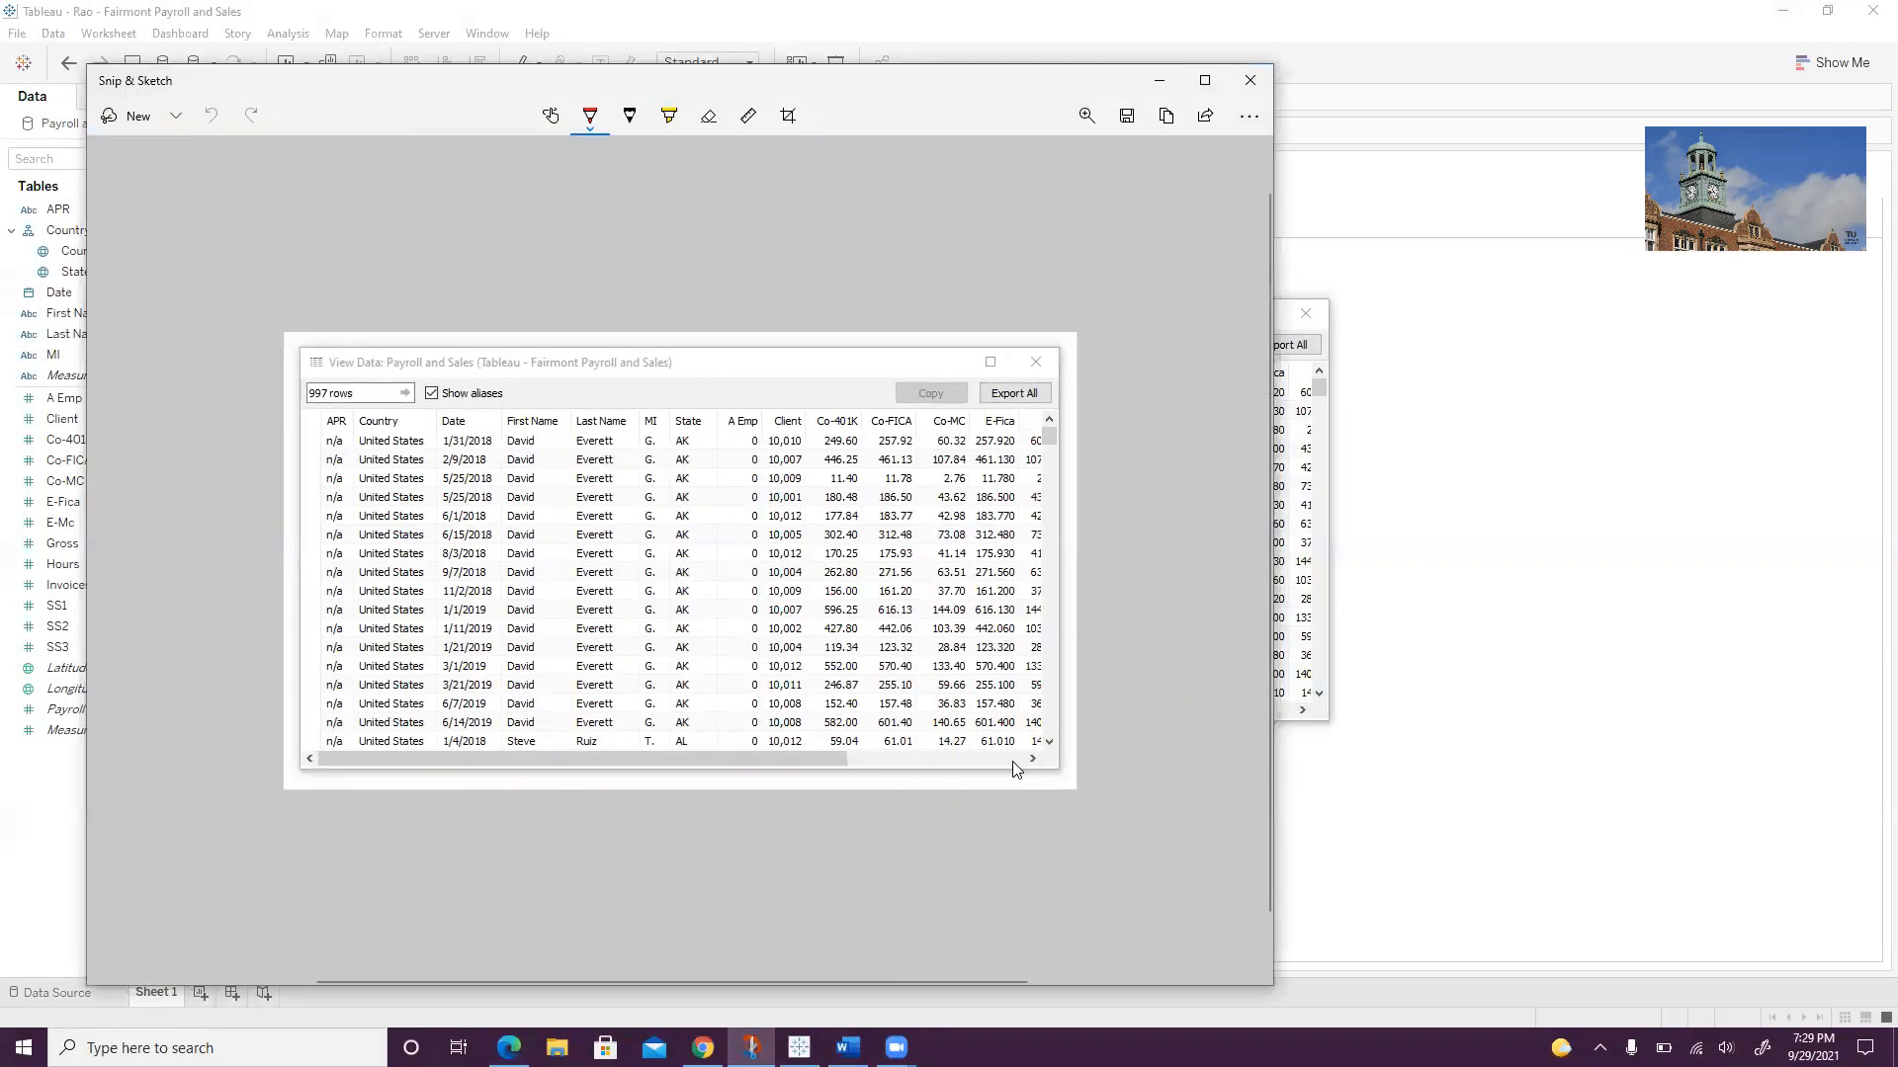
left_click(1164, 117)
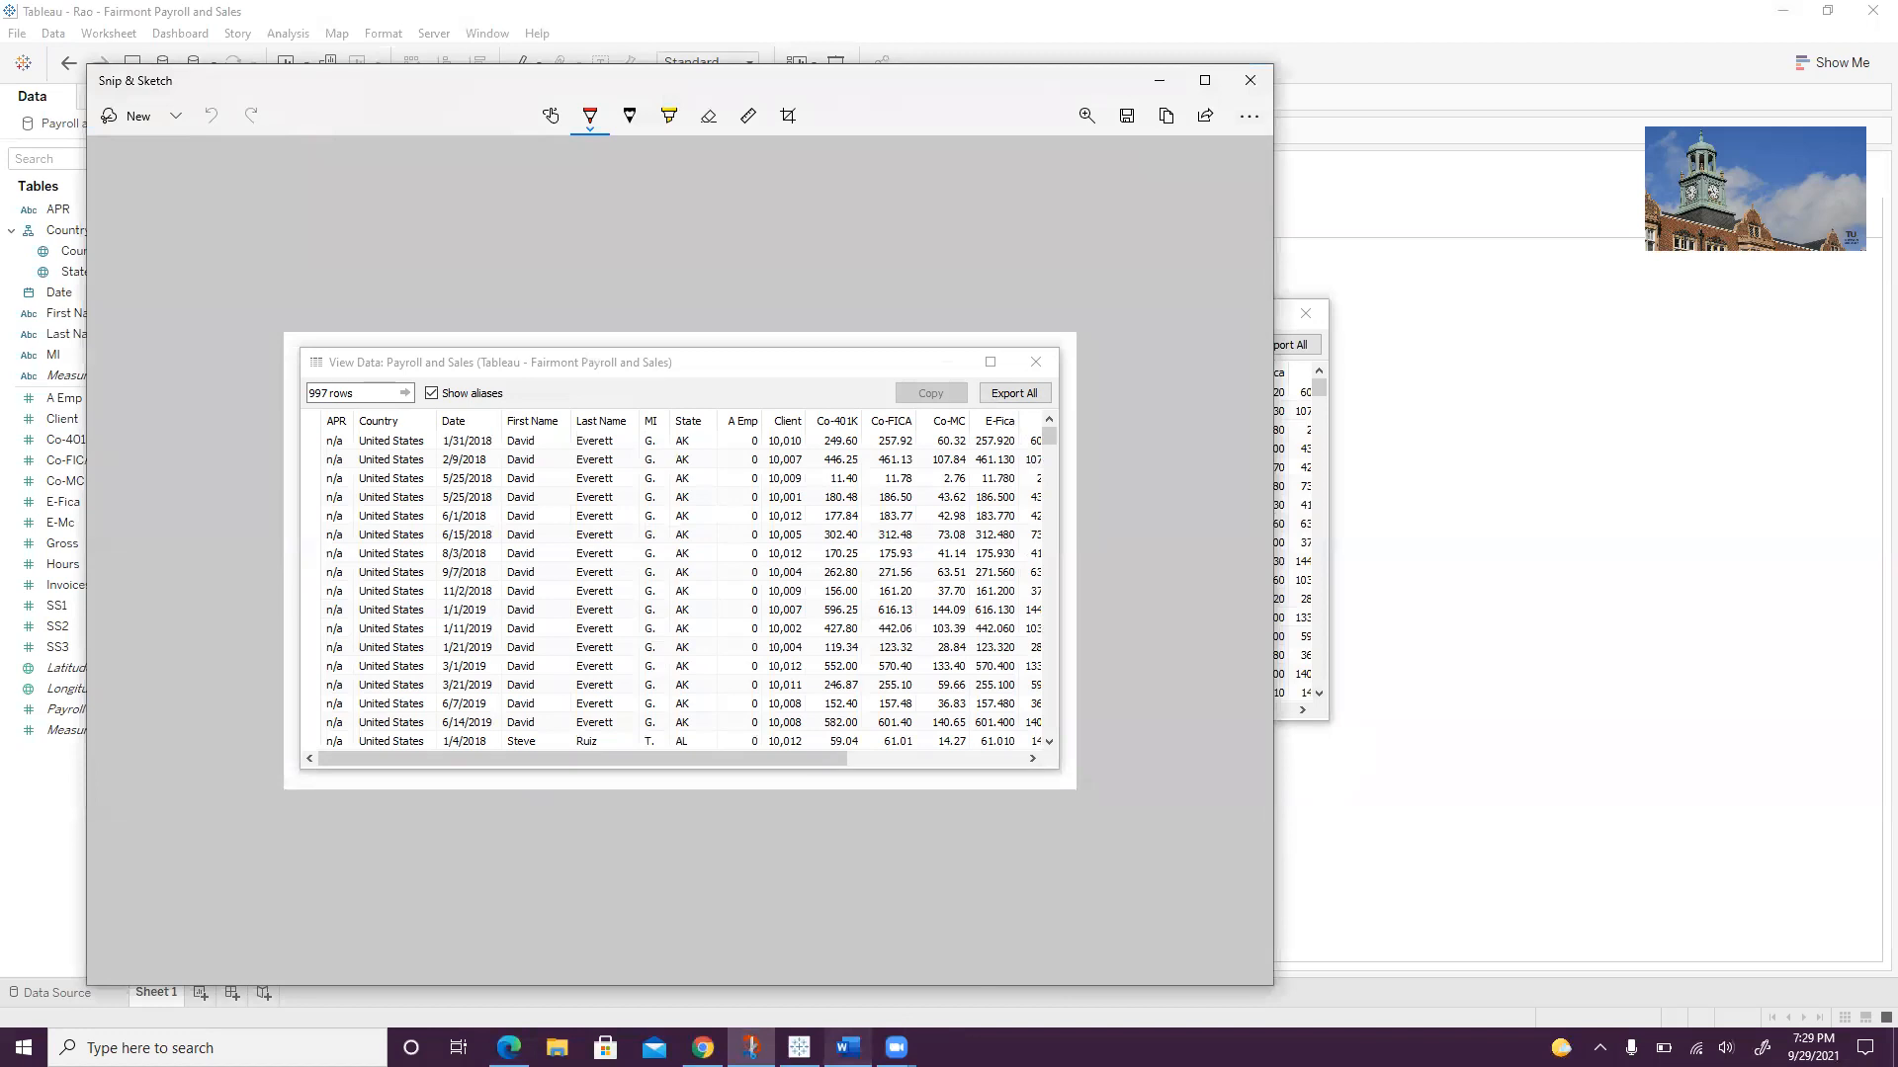
Step: Paste the snip below the table in the Word assignment document and shrink it to roughly the table's width
left_click(847, 1047)
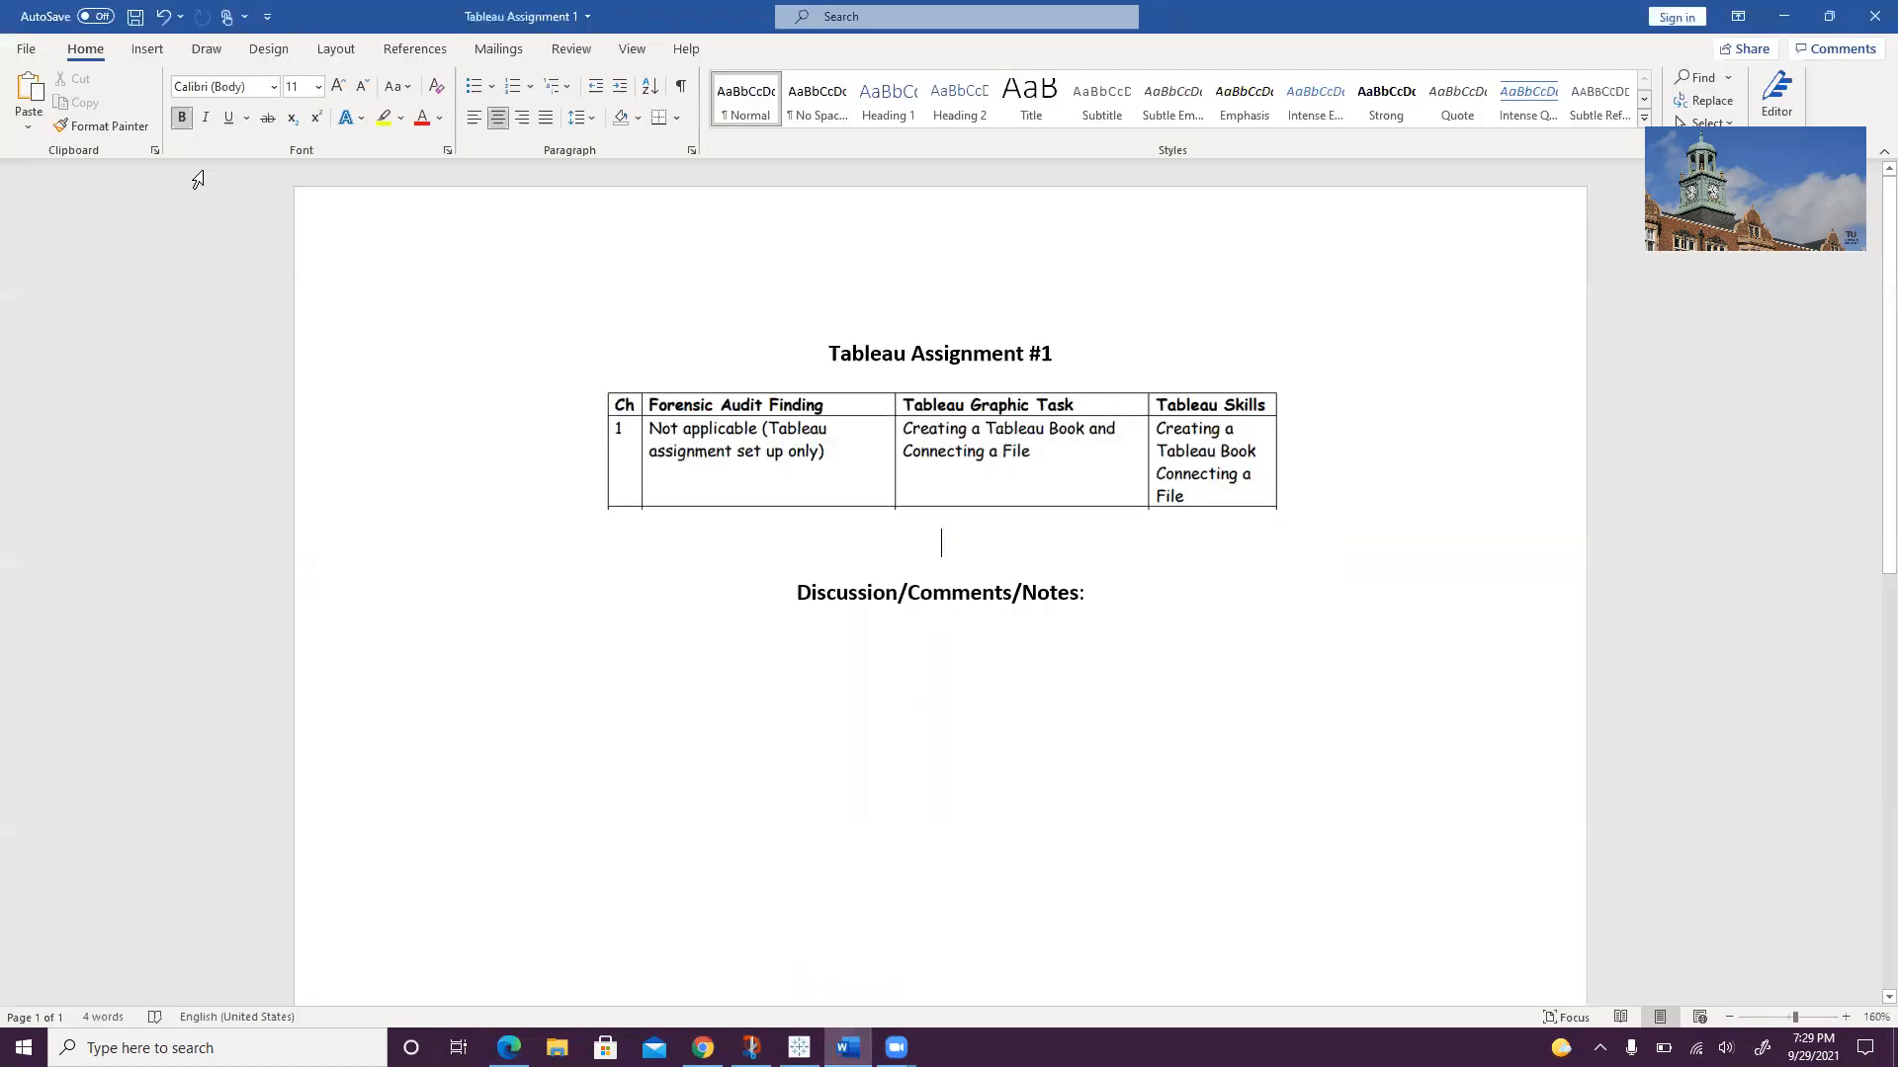
left_click(28, 91)
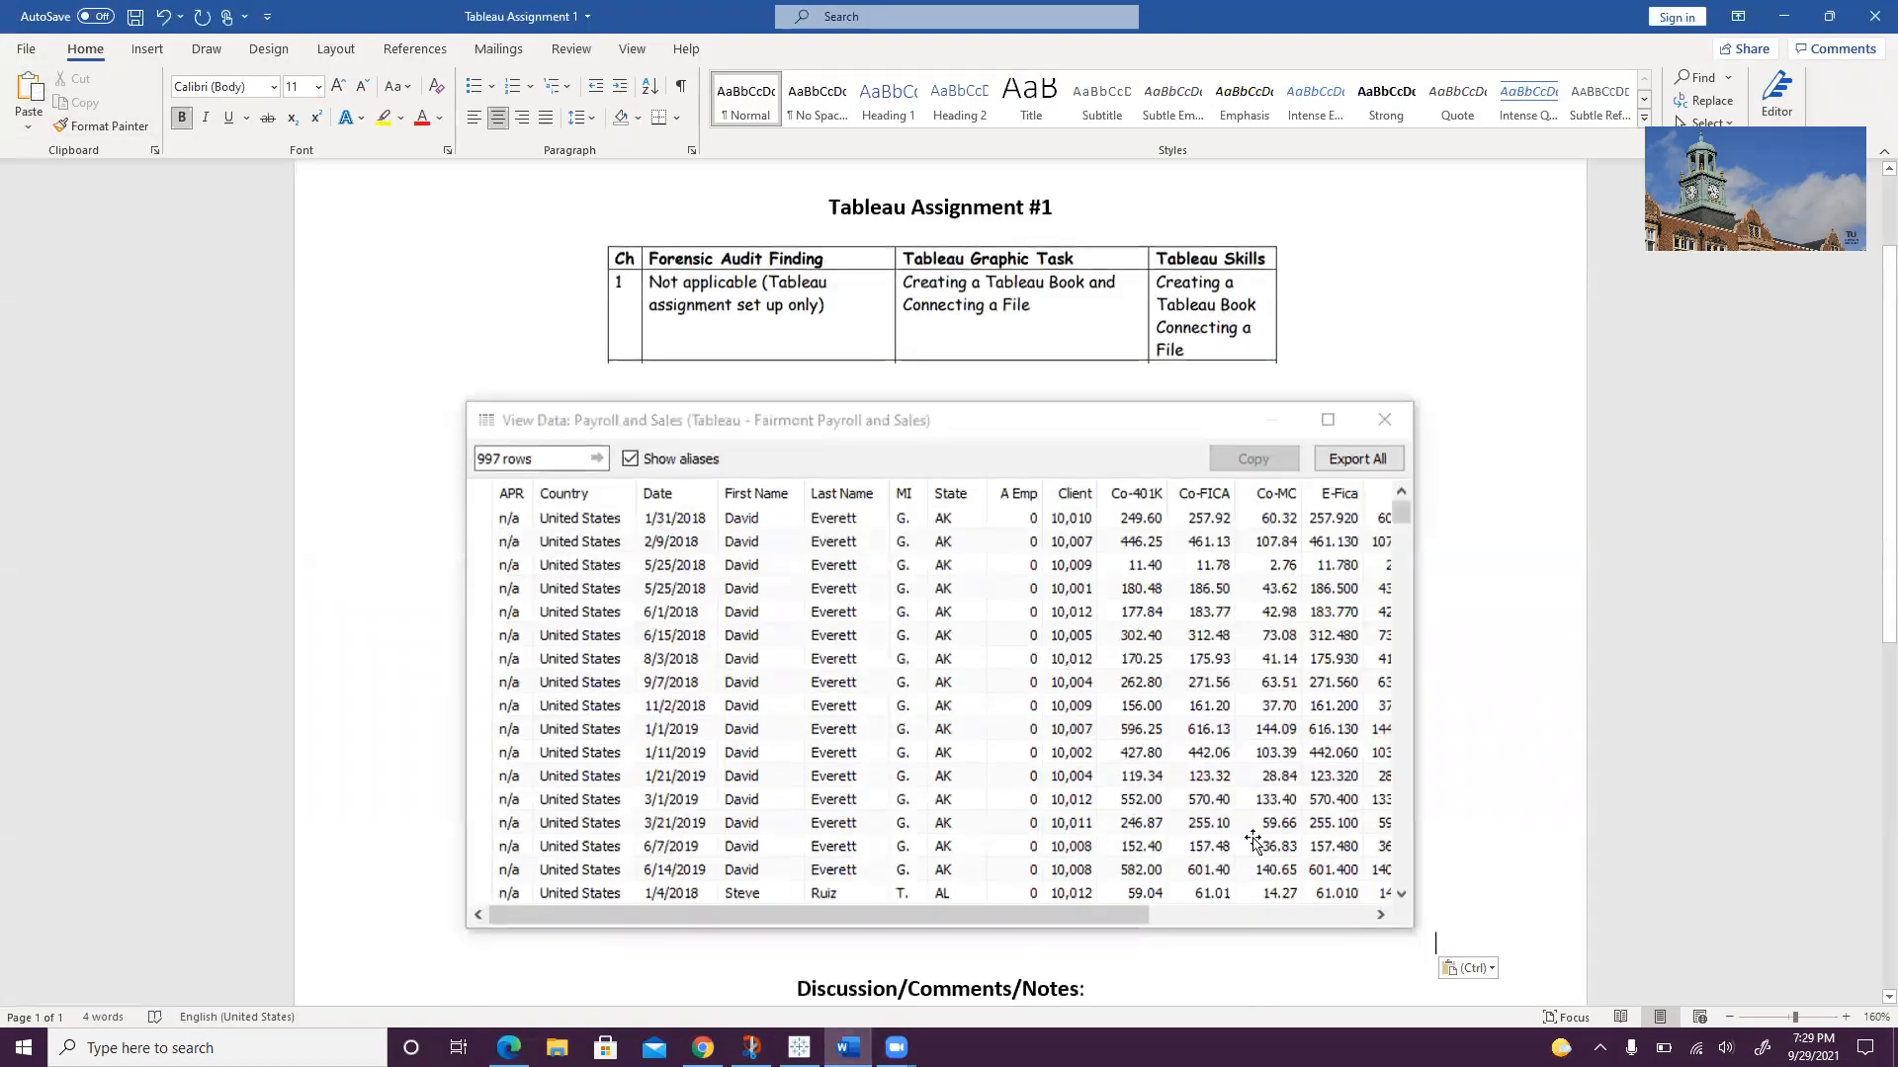
left_click(1396, 898)
left_click_drag(1430, 950, 1120, 709)
Step: Add a left-aligned line under Discussion/Comments/Notes reading "Successfully imported 997 rows of data from MS Excel into Tableau."
left_click(1186, 850)
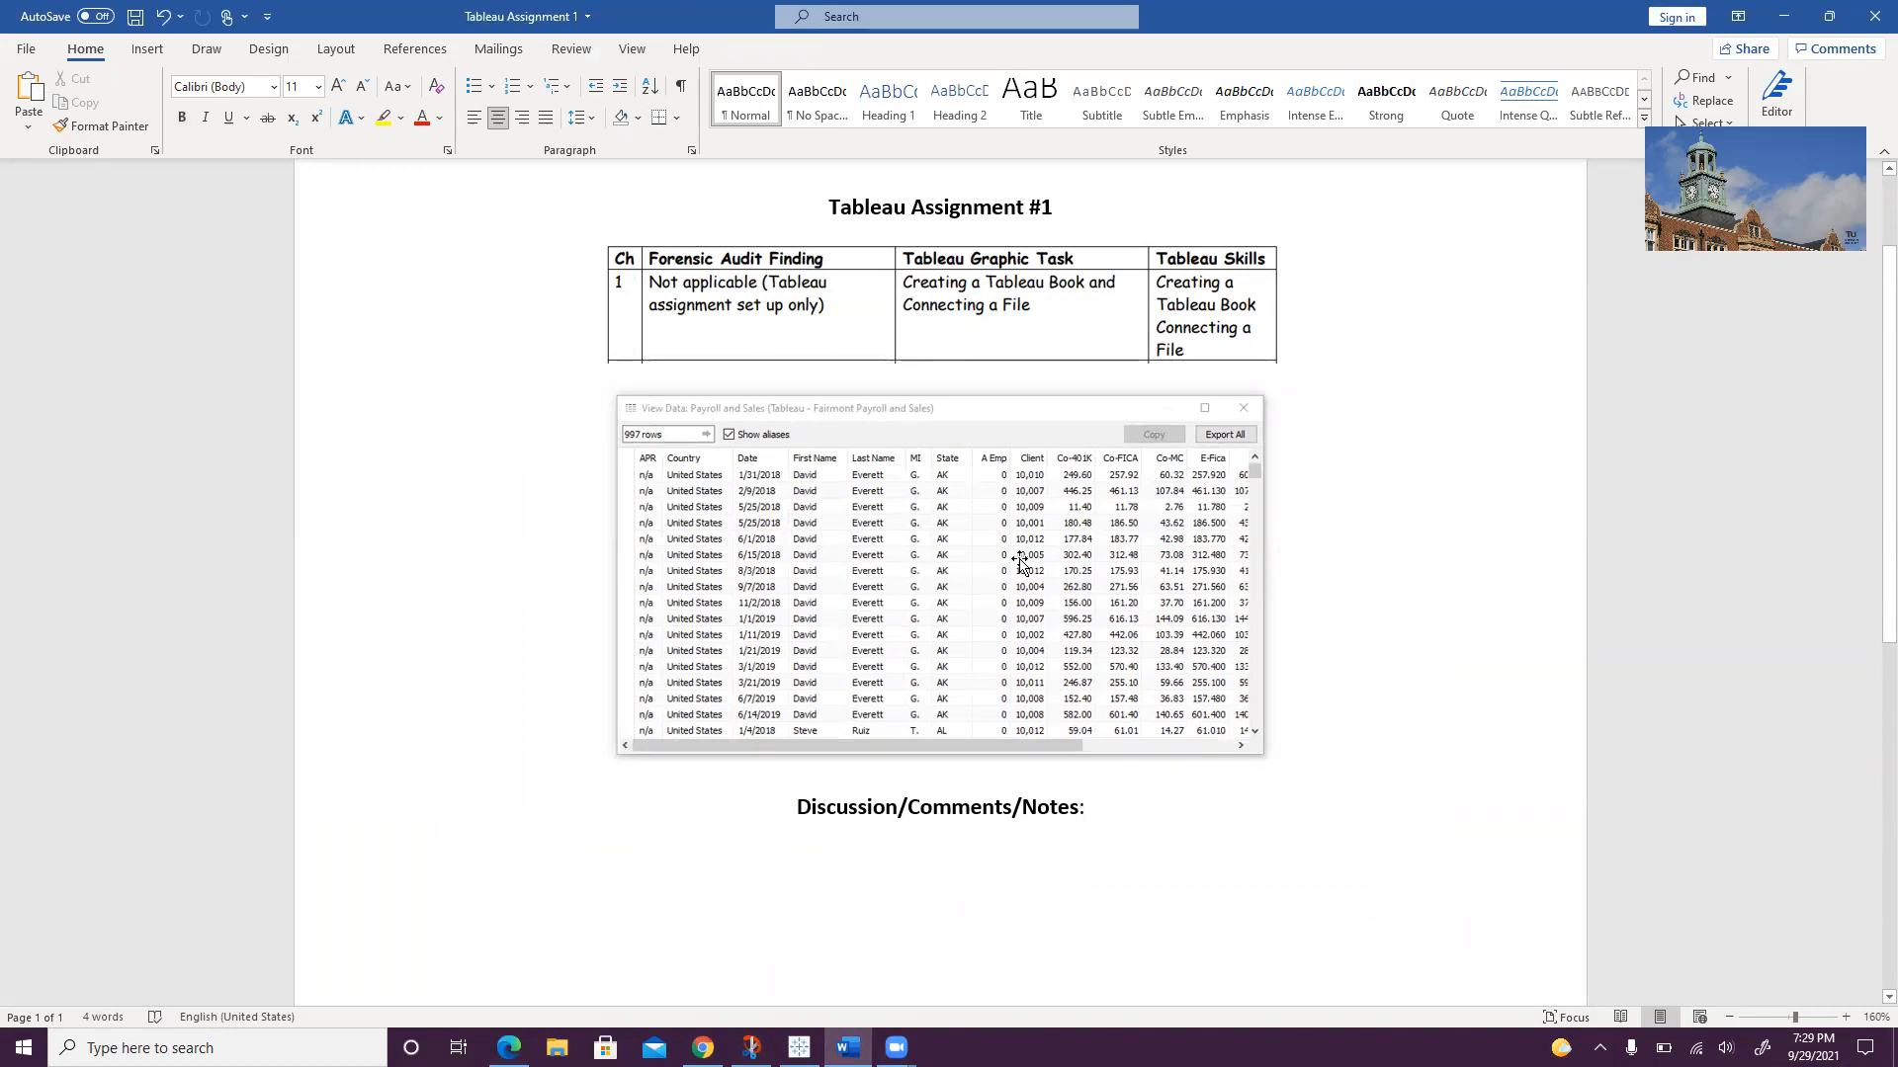
key("Return")
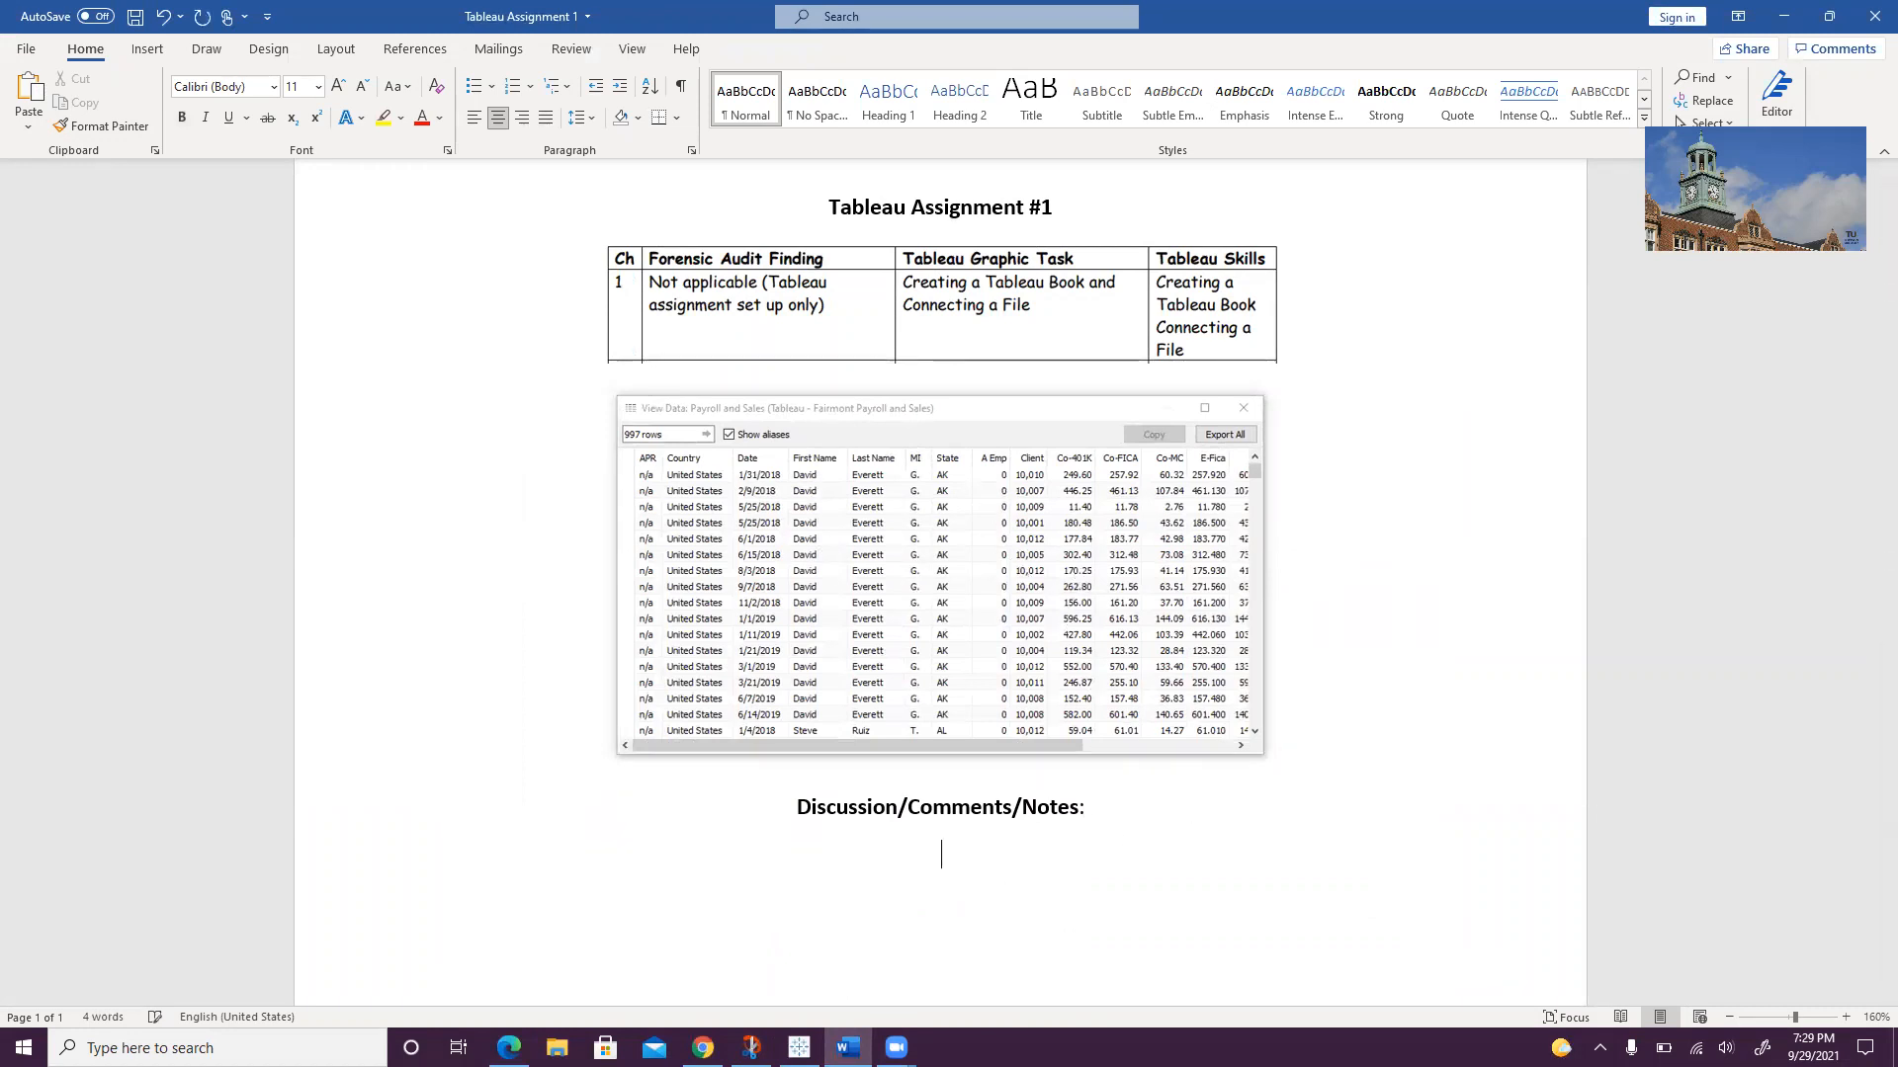
left_click(474, 118)
type("S")
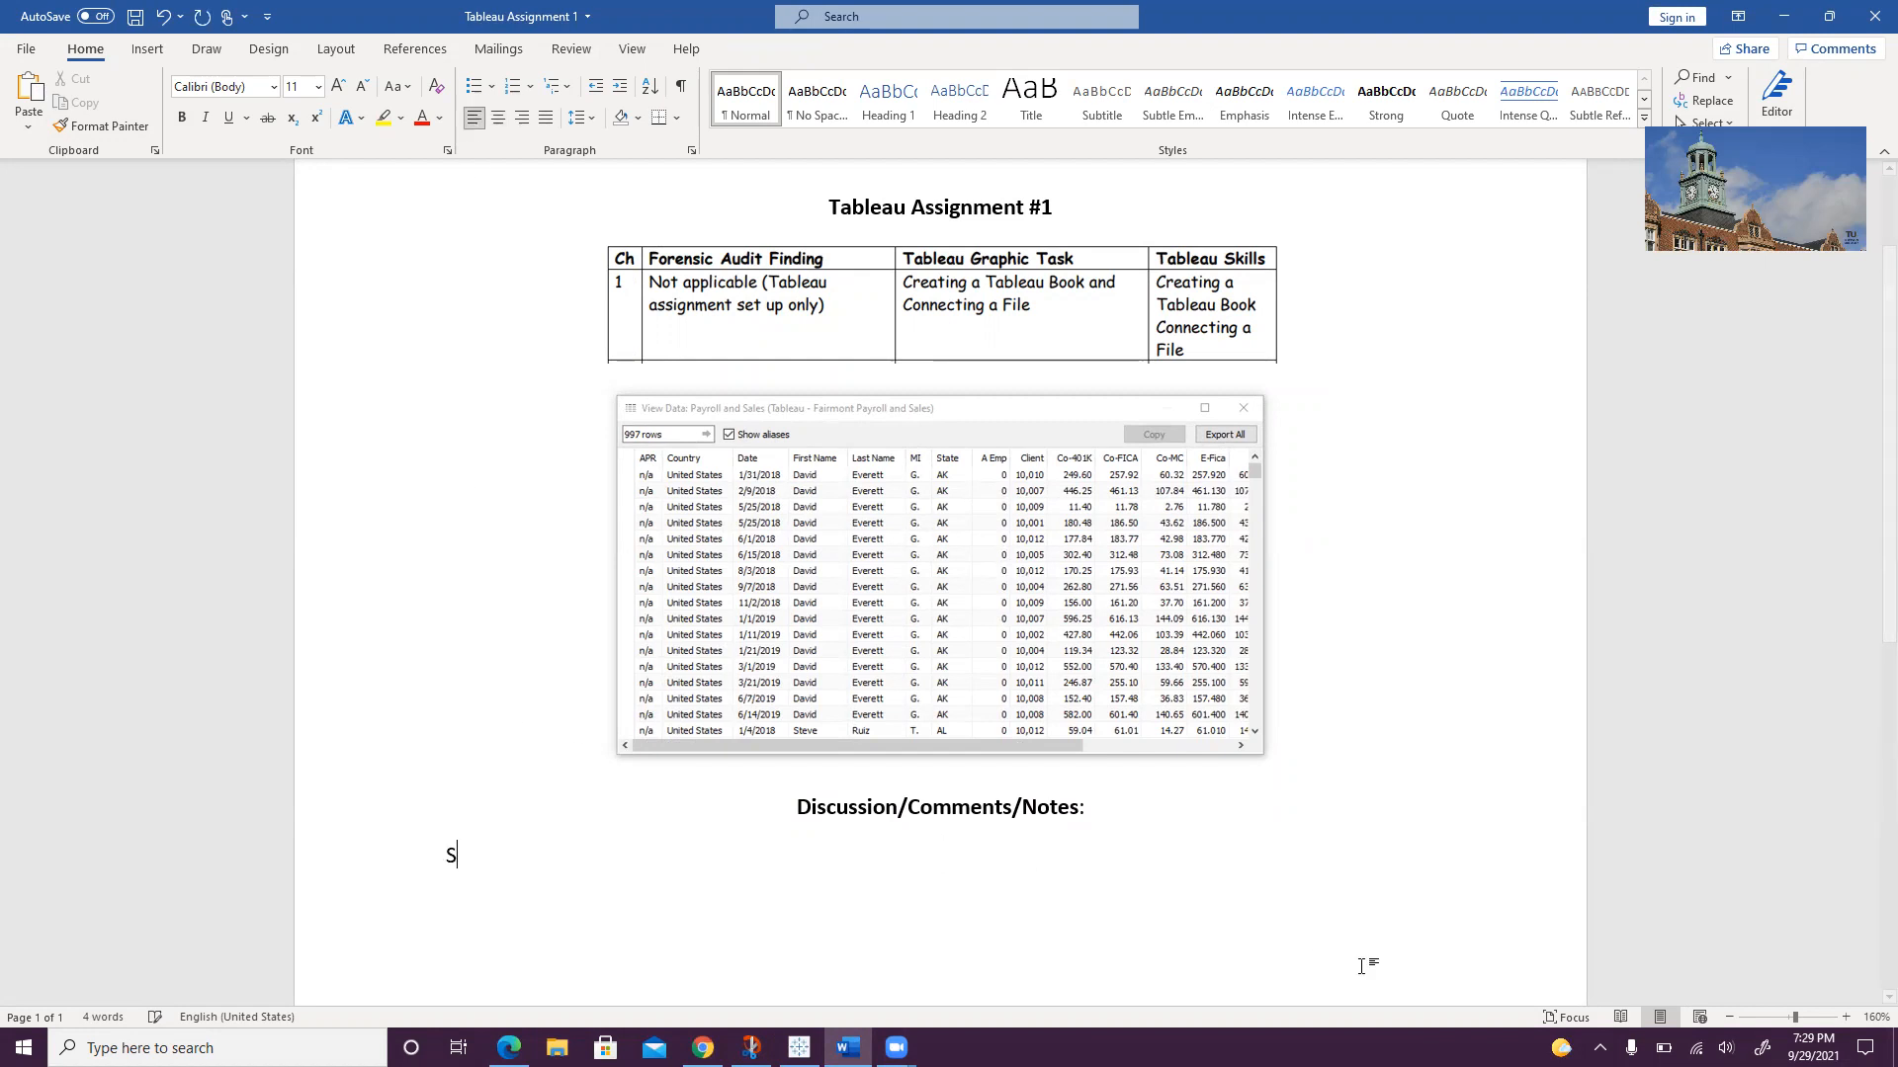
type("uccessfully")
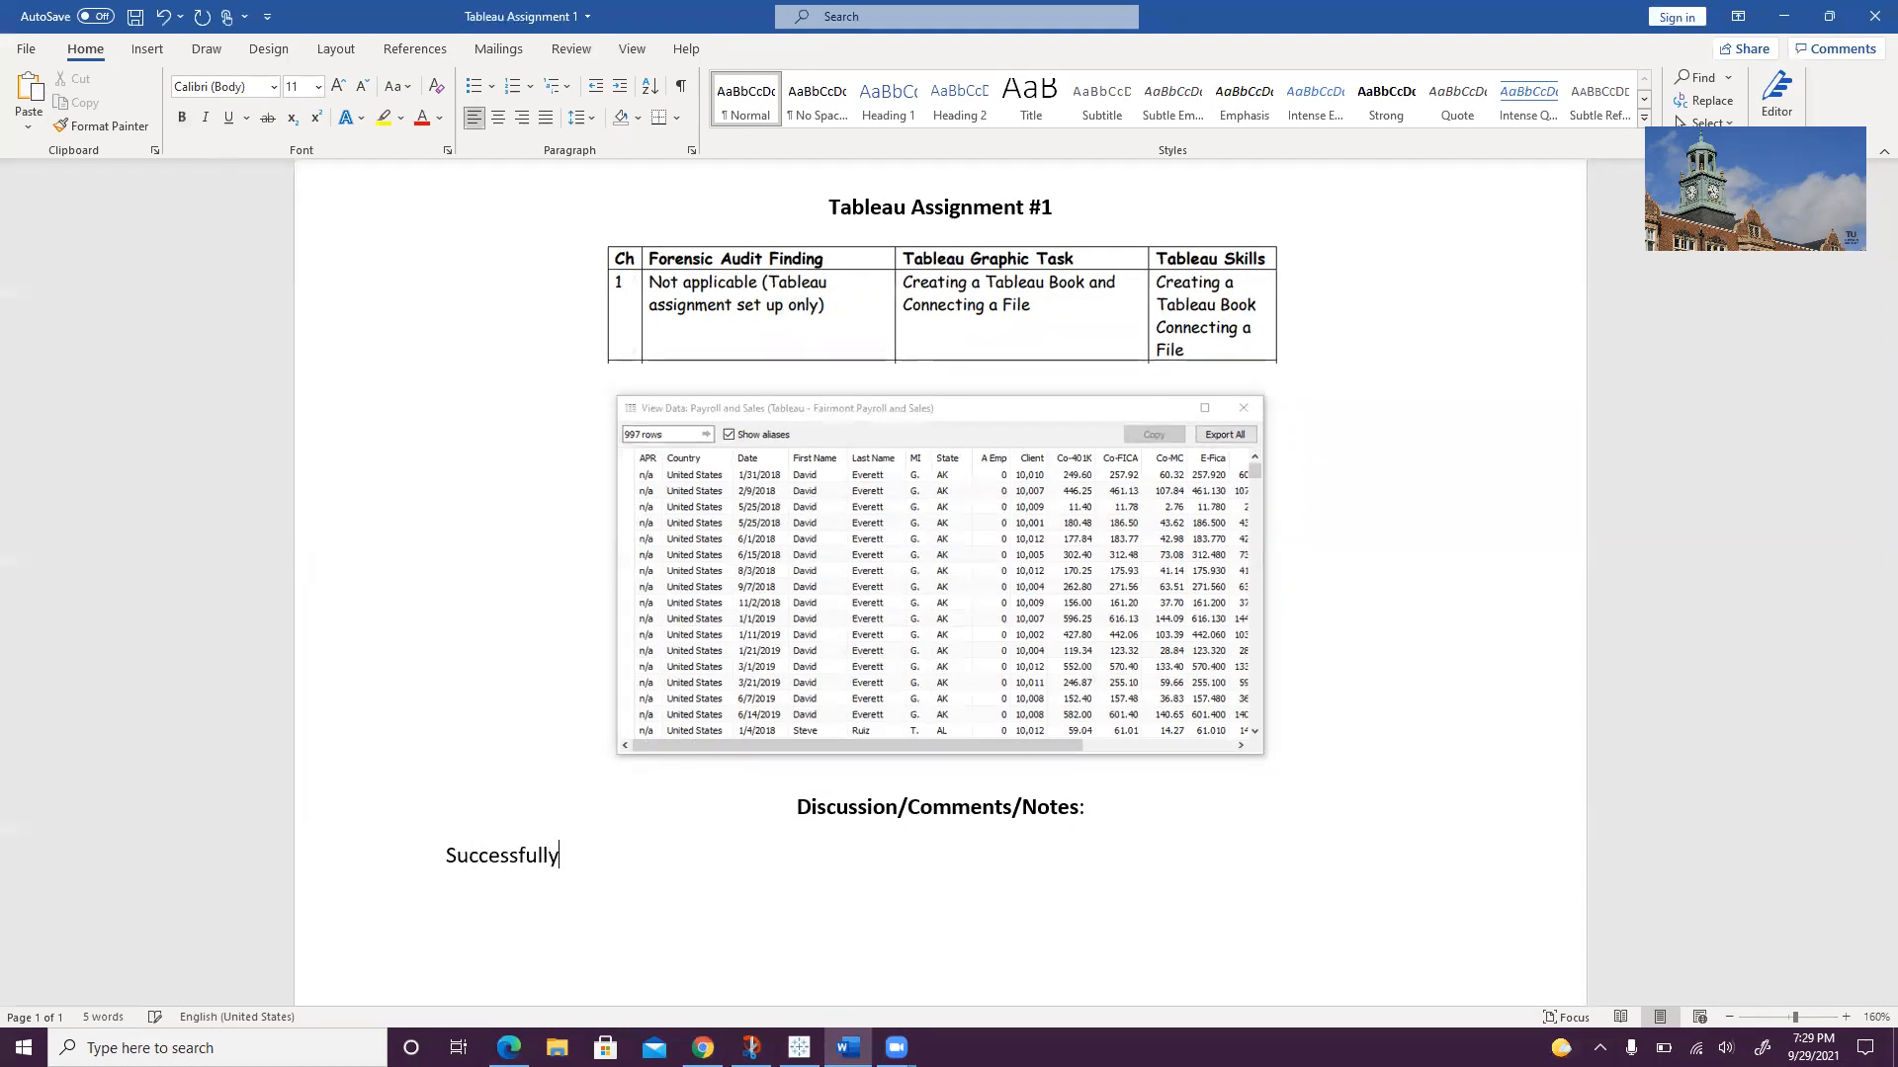
type(" imported 9")
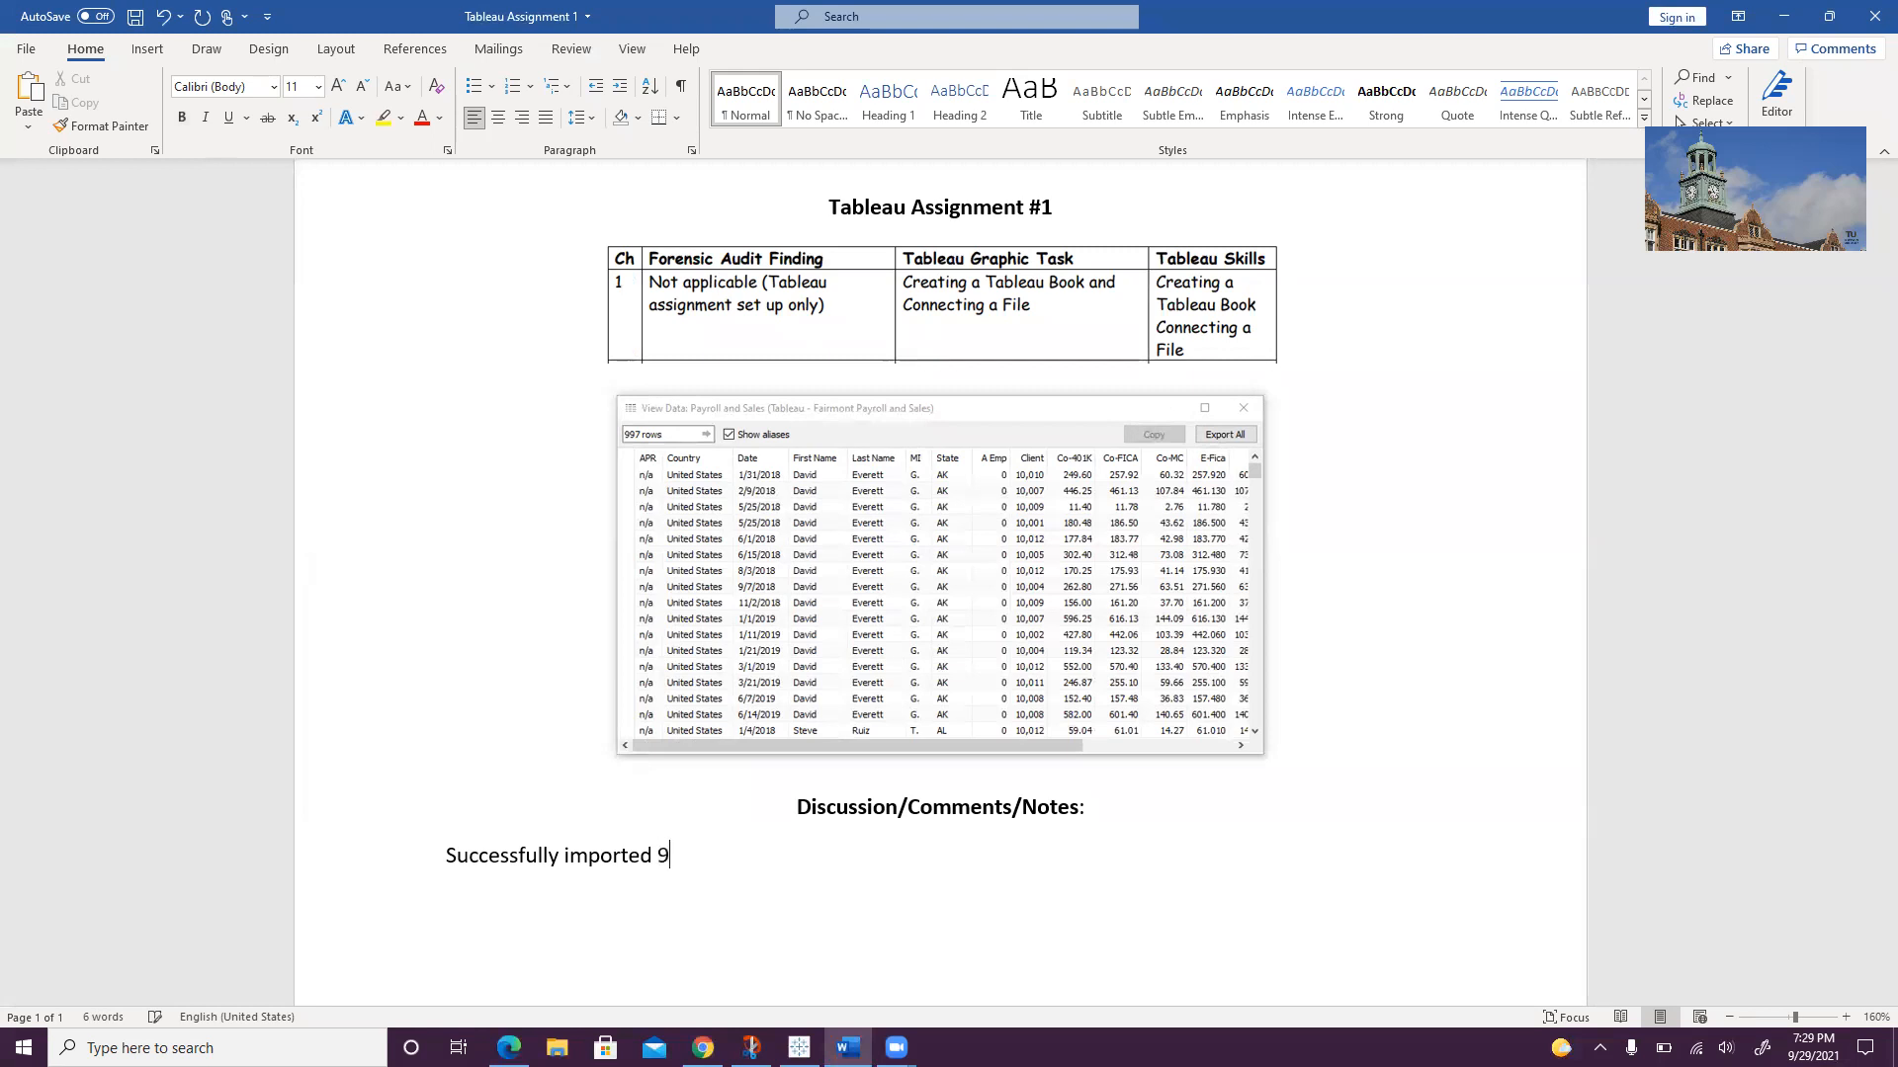
type("97 rows of data from ")
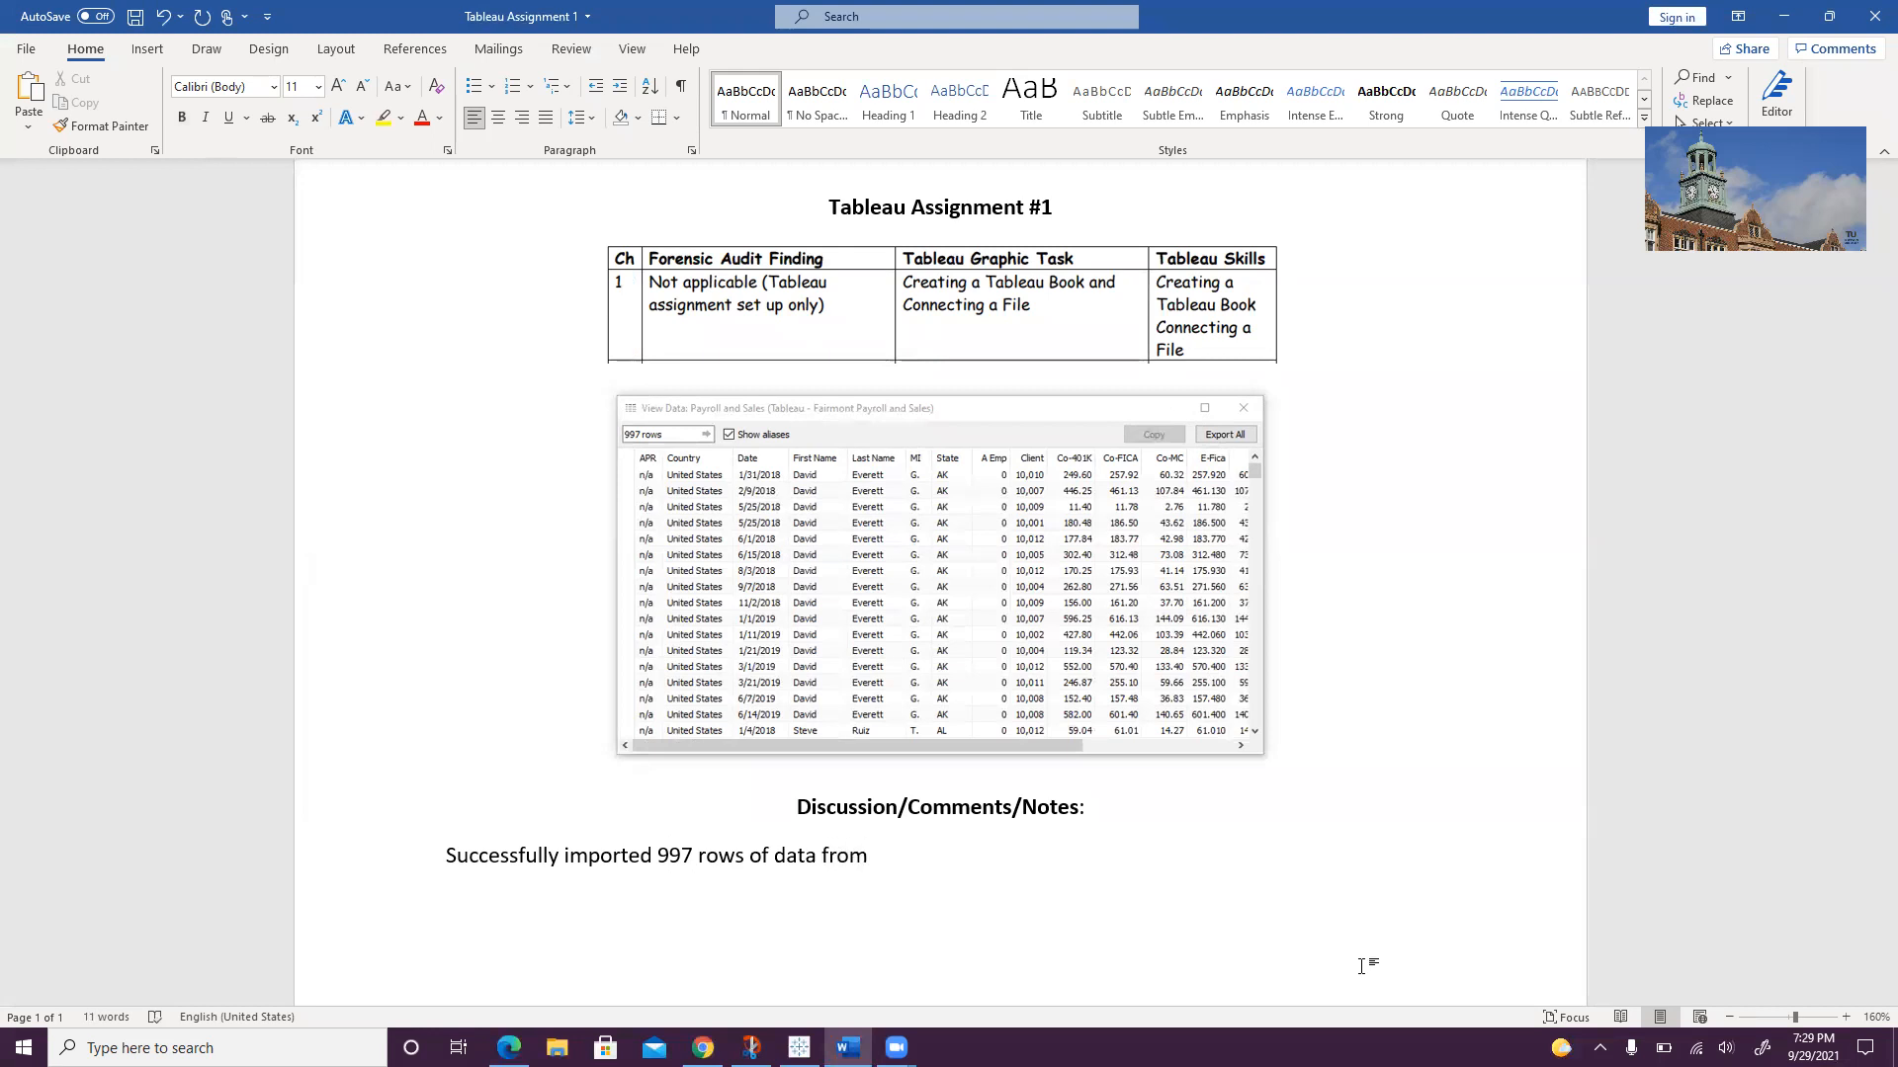
type("MS Excel into Tableau.")
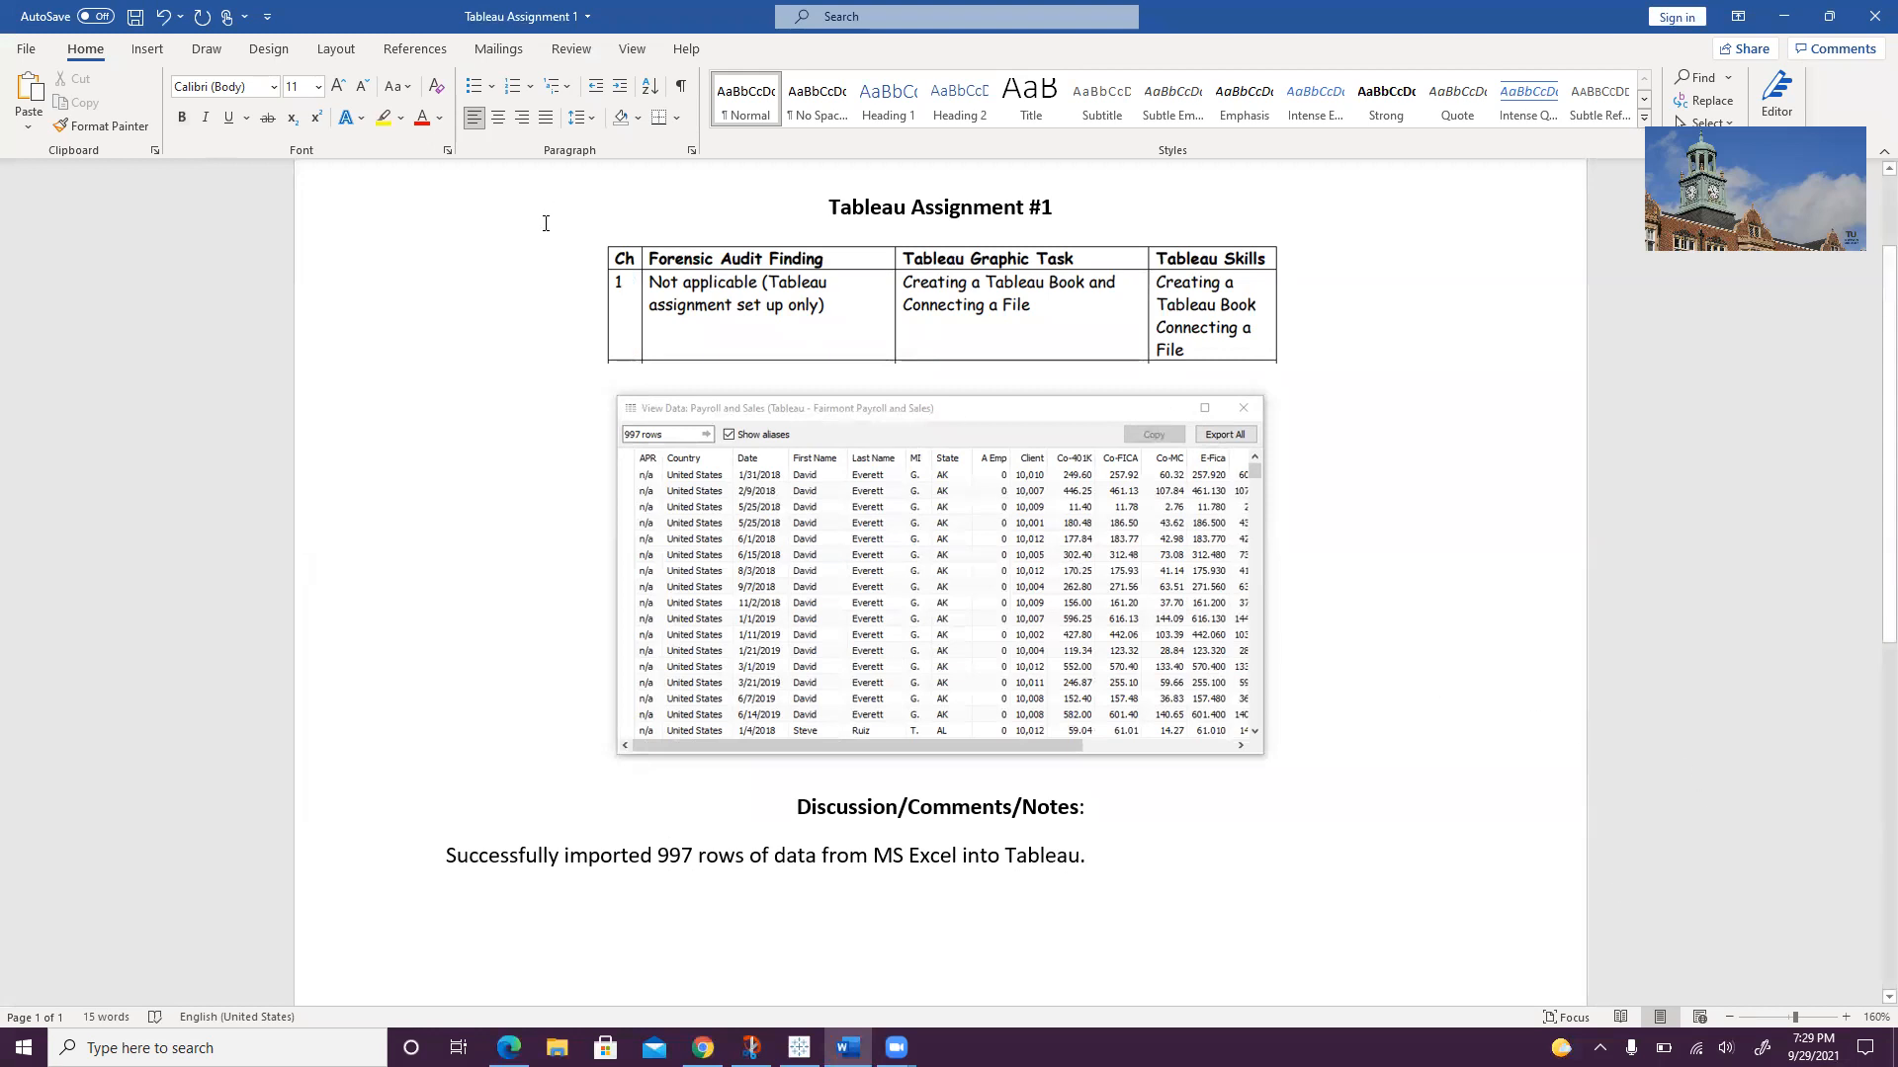
Step: Save the Word document as Tableau Assignment 1 in the ACCT 450 folder
left_click(27, 51)
left_click(76, 317)
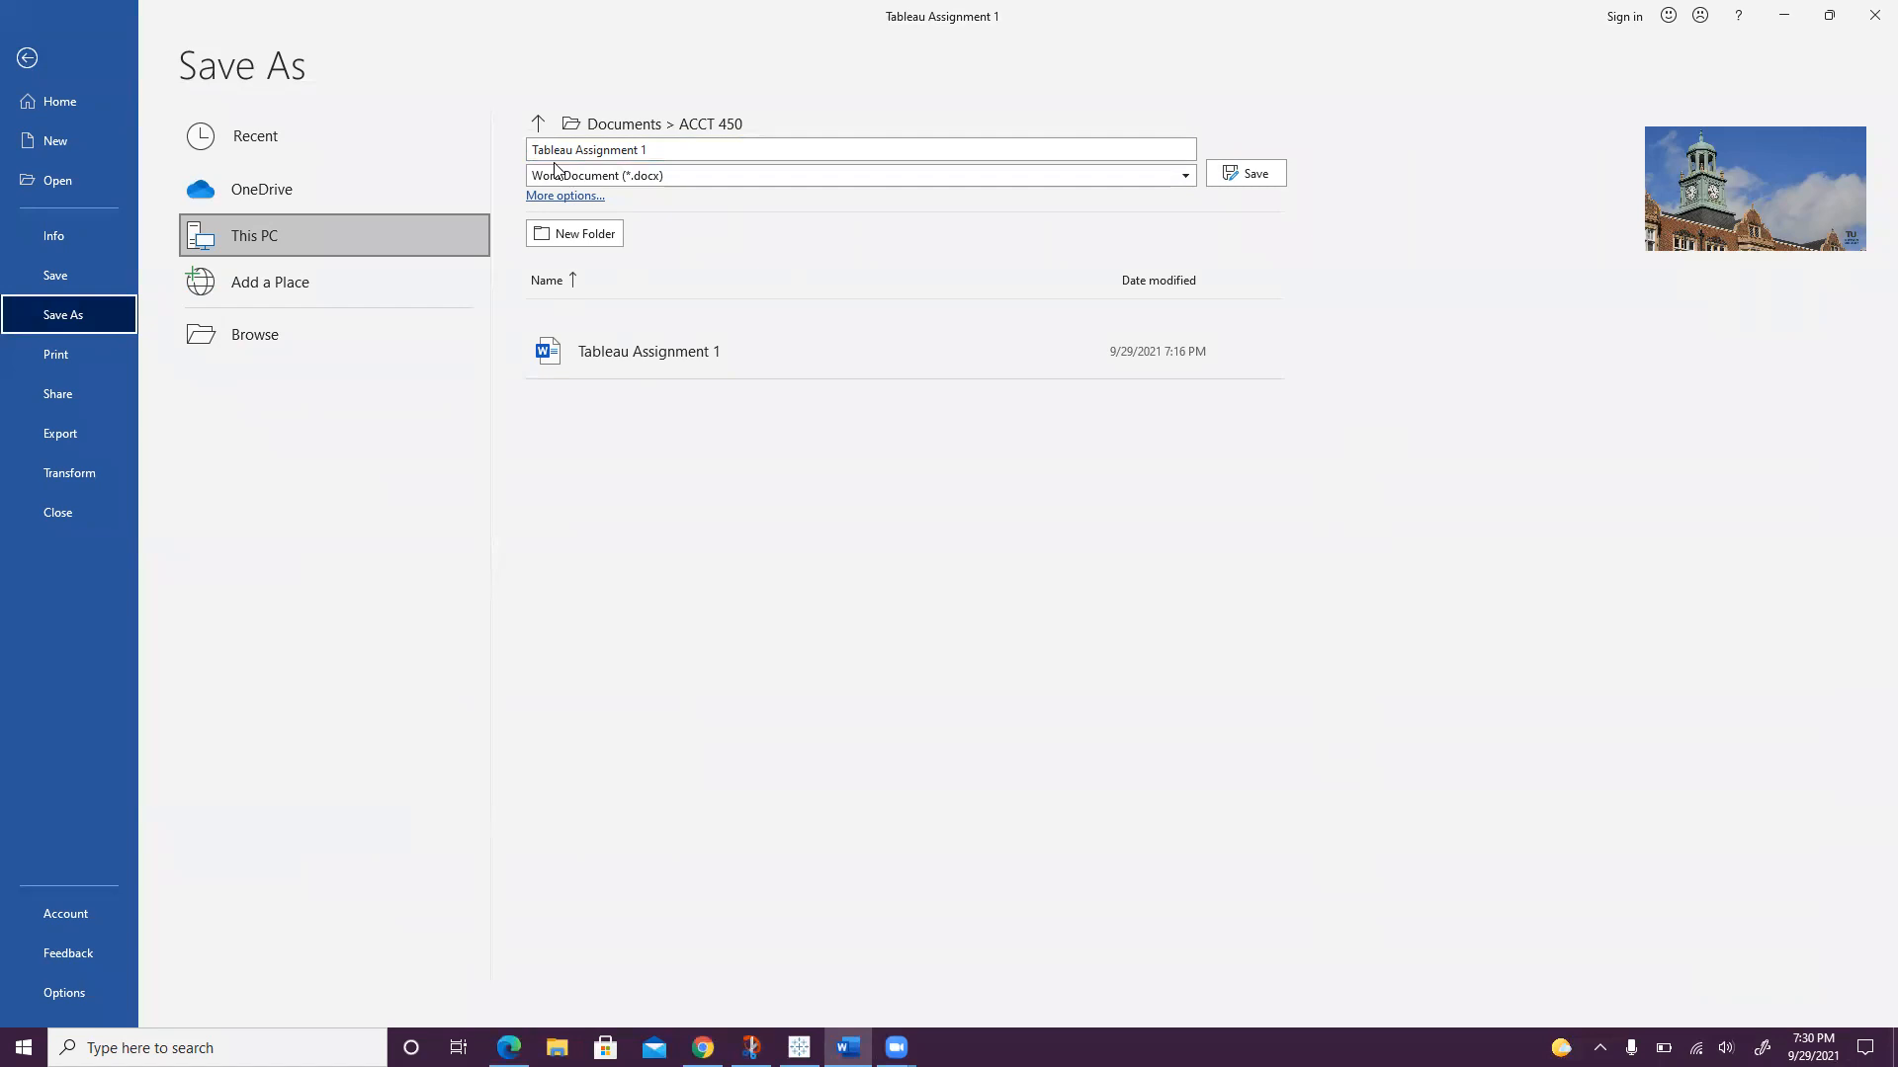
key("Return")
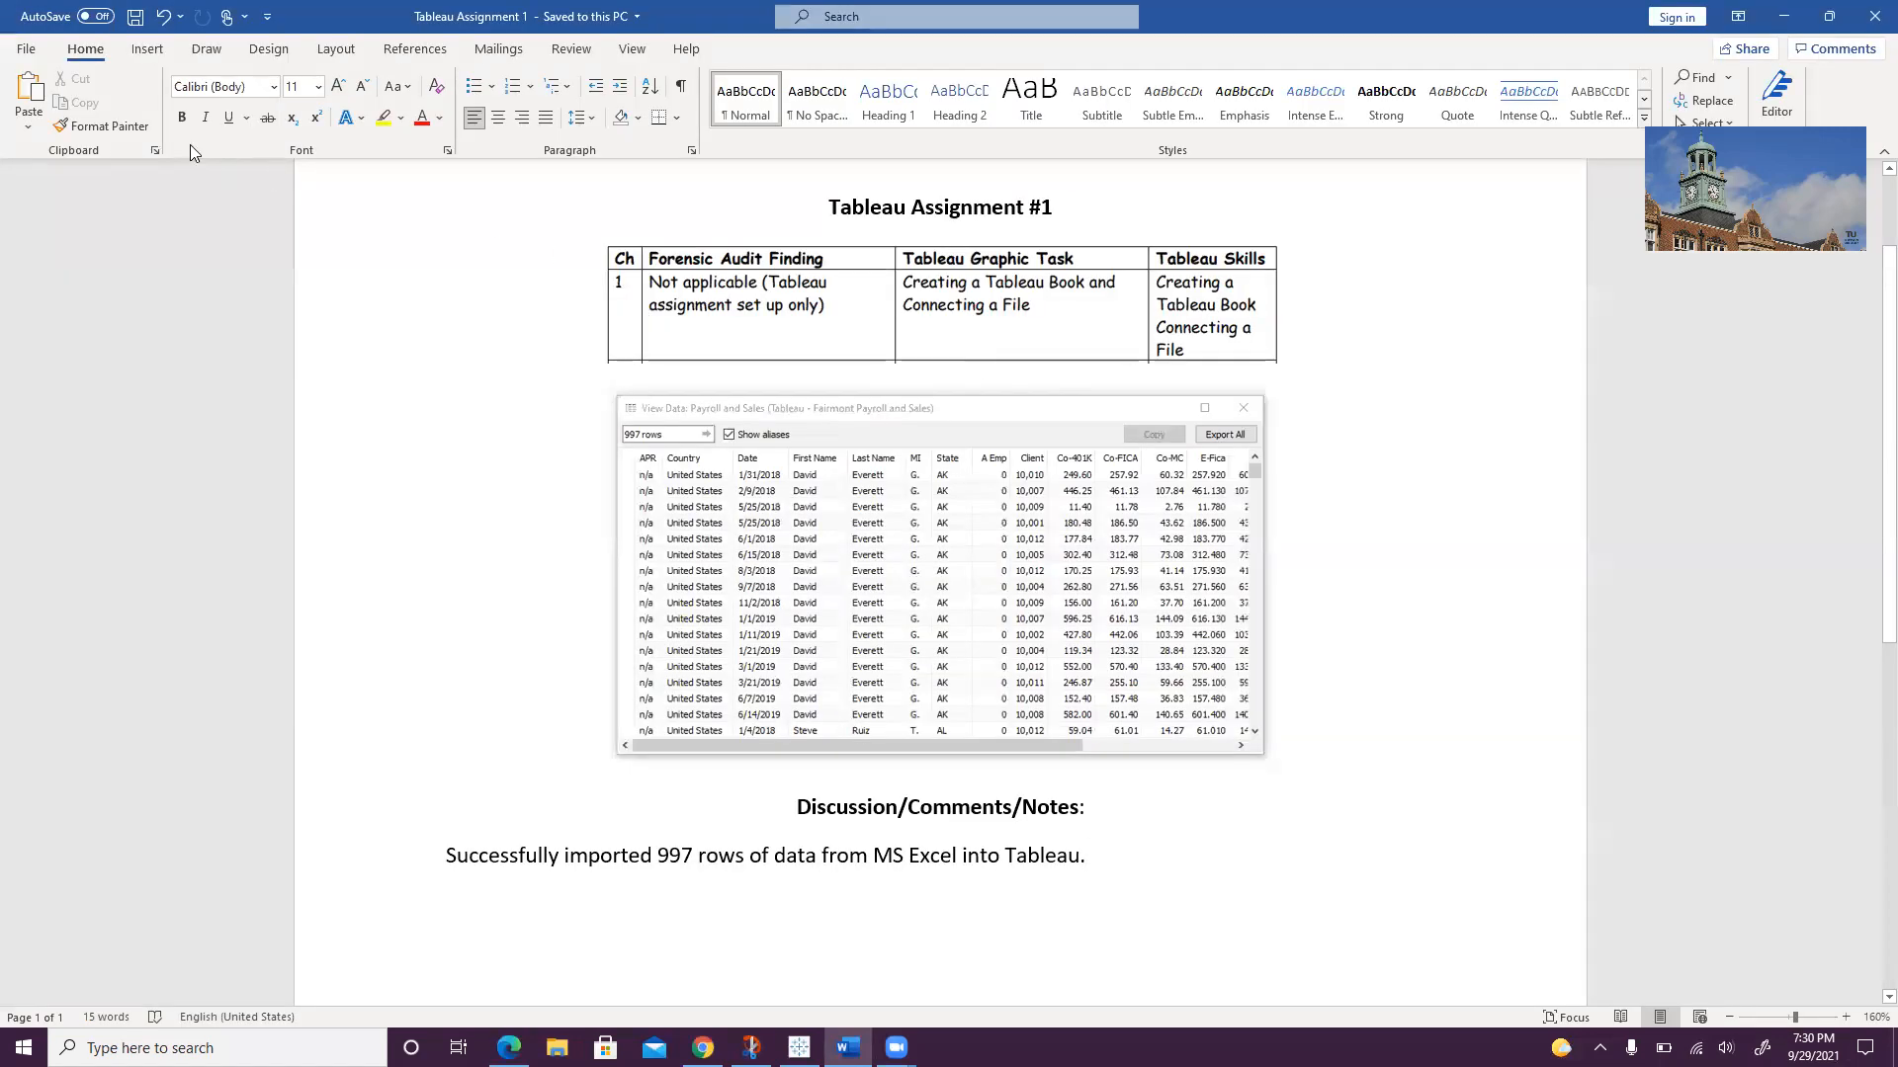
Step: Save a PDF copy of Tableau Assignment 1 in the ACCT 450 folder, replacing the existing PDF
left_click(25, 50)
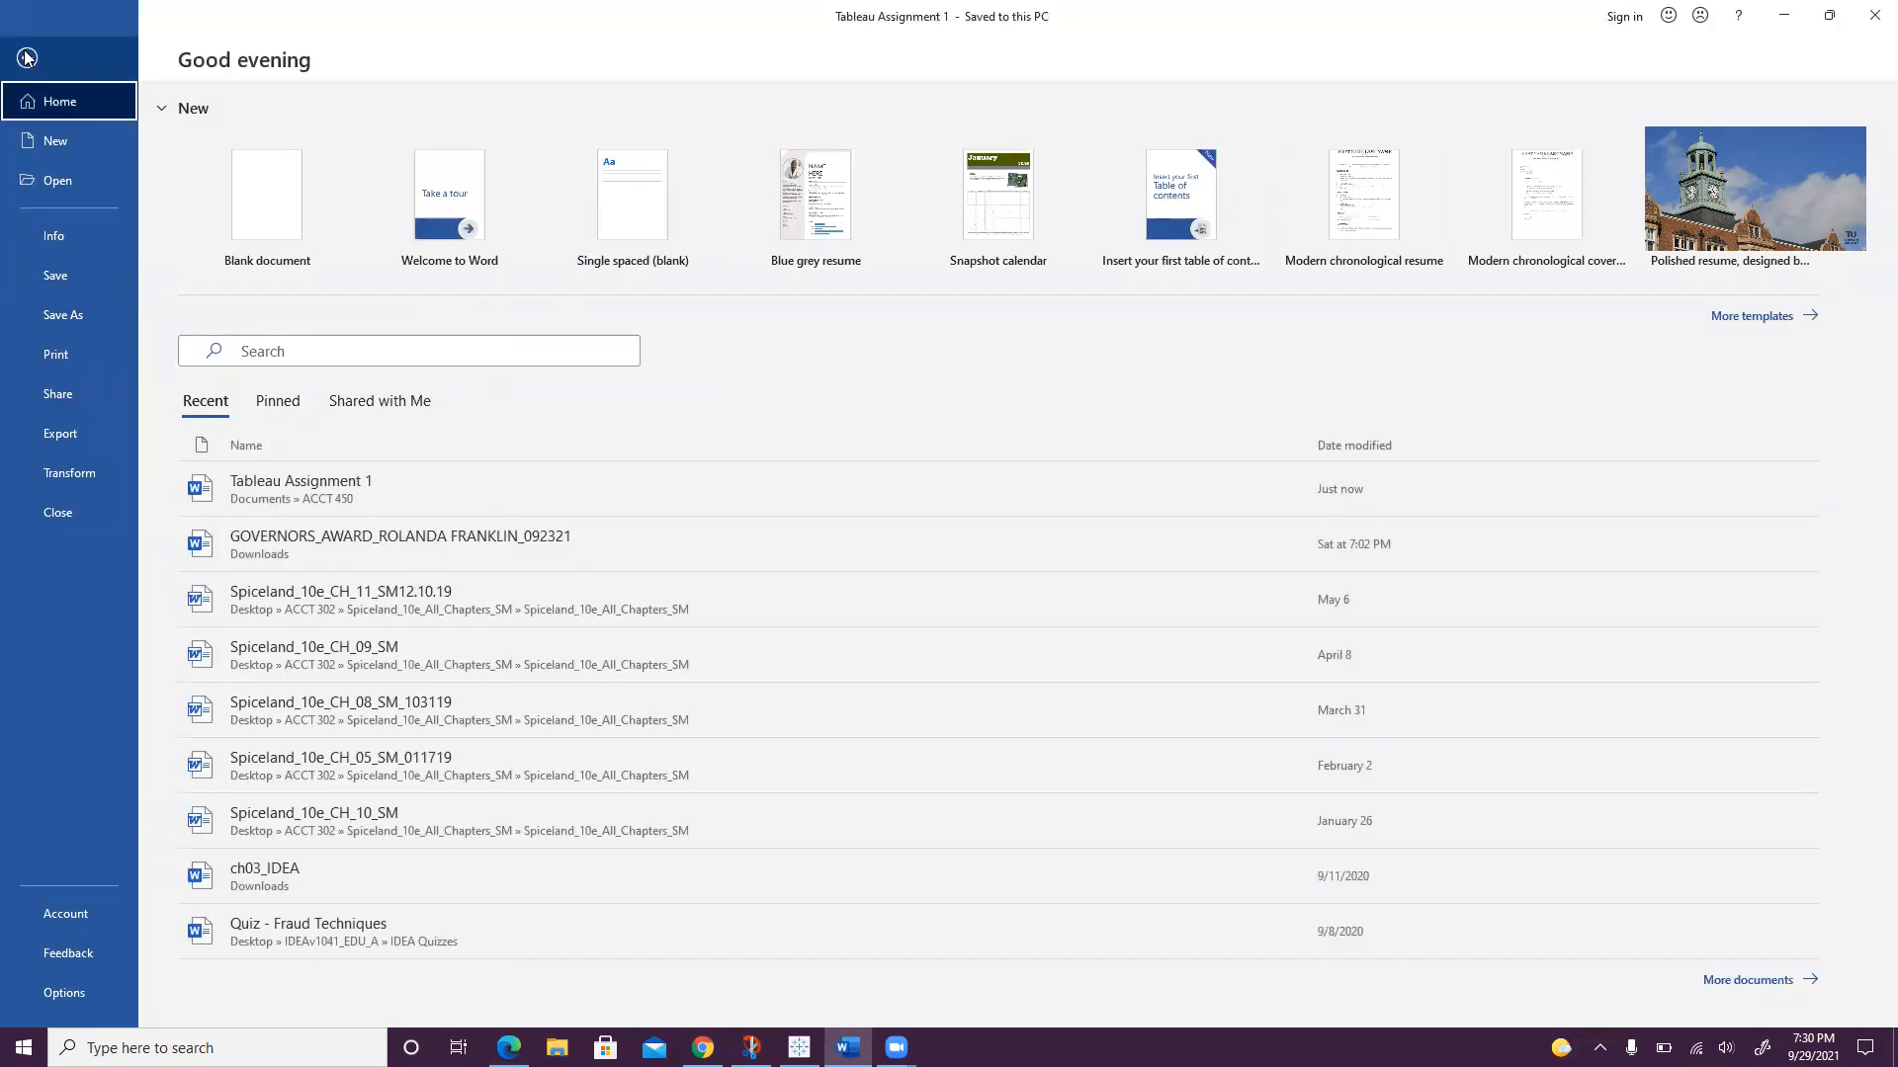
left_click(63, 316)
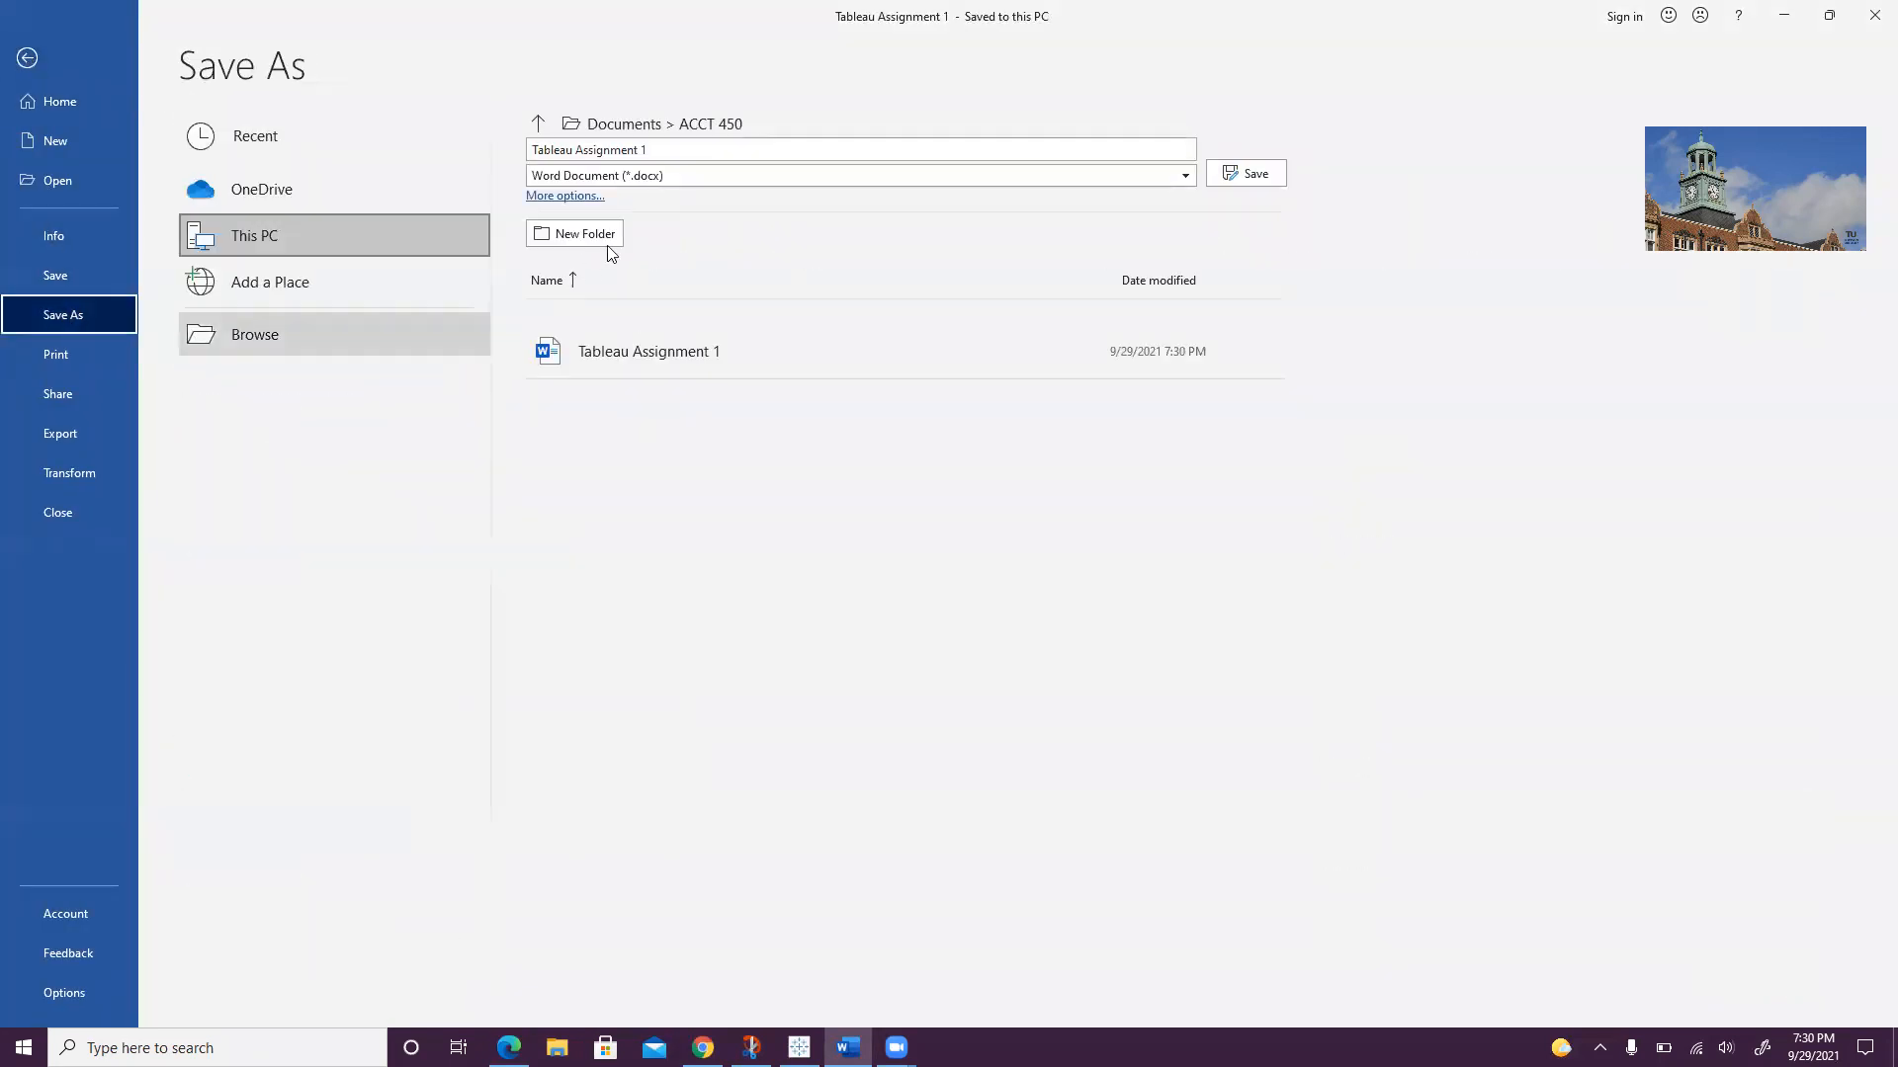
left_click(638, 176)
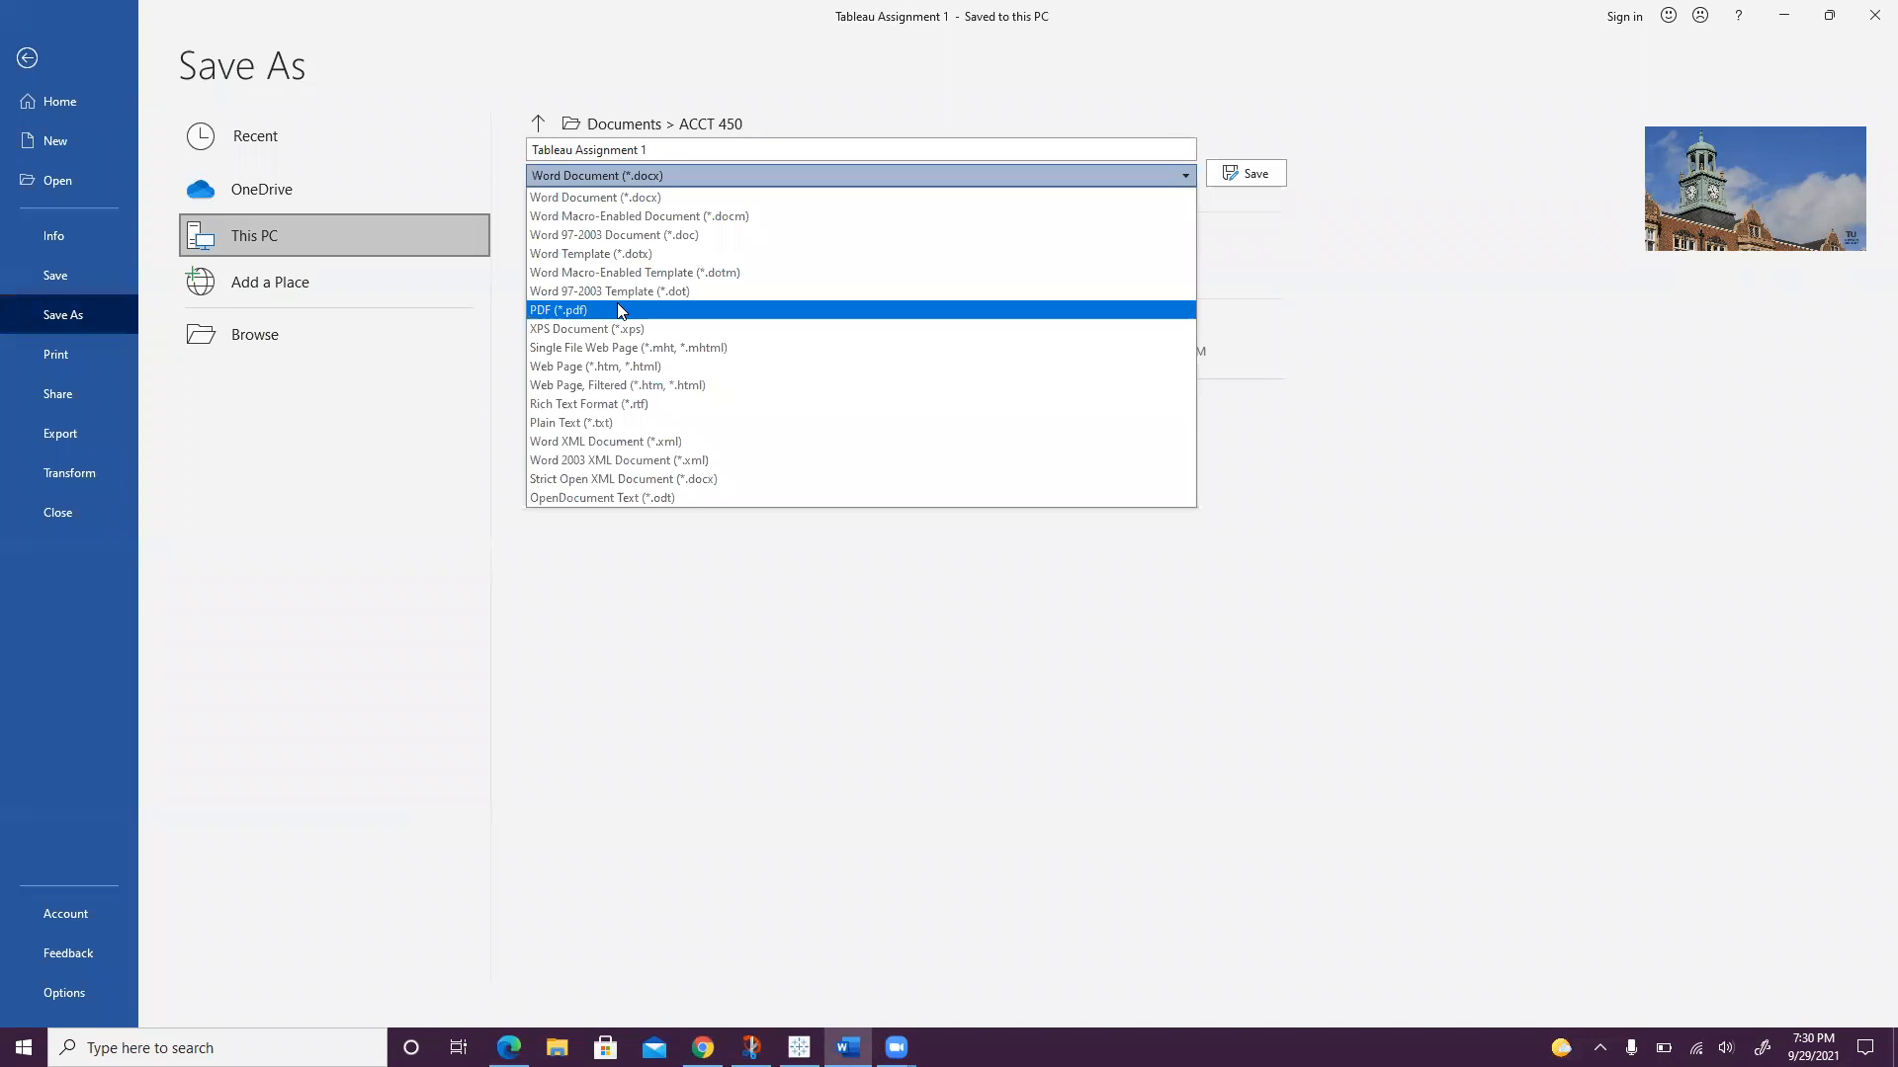
left_click(618, 308)
key("Return")
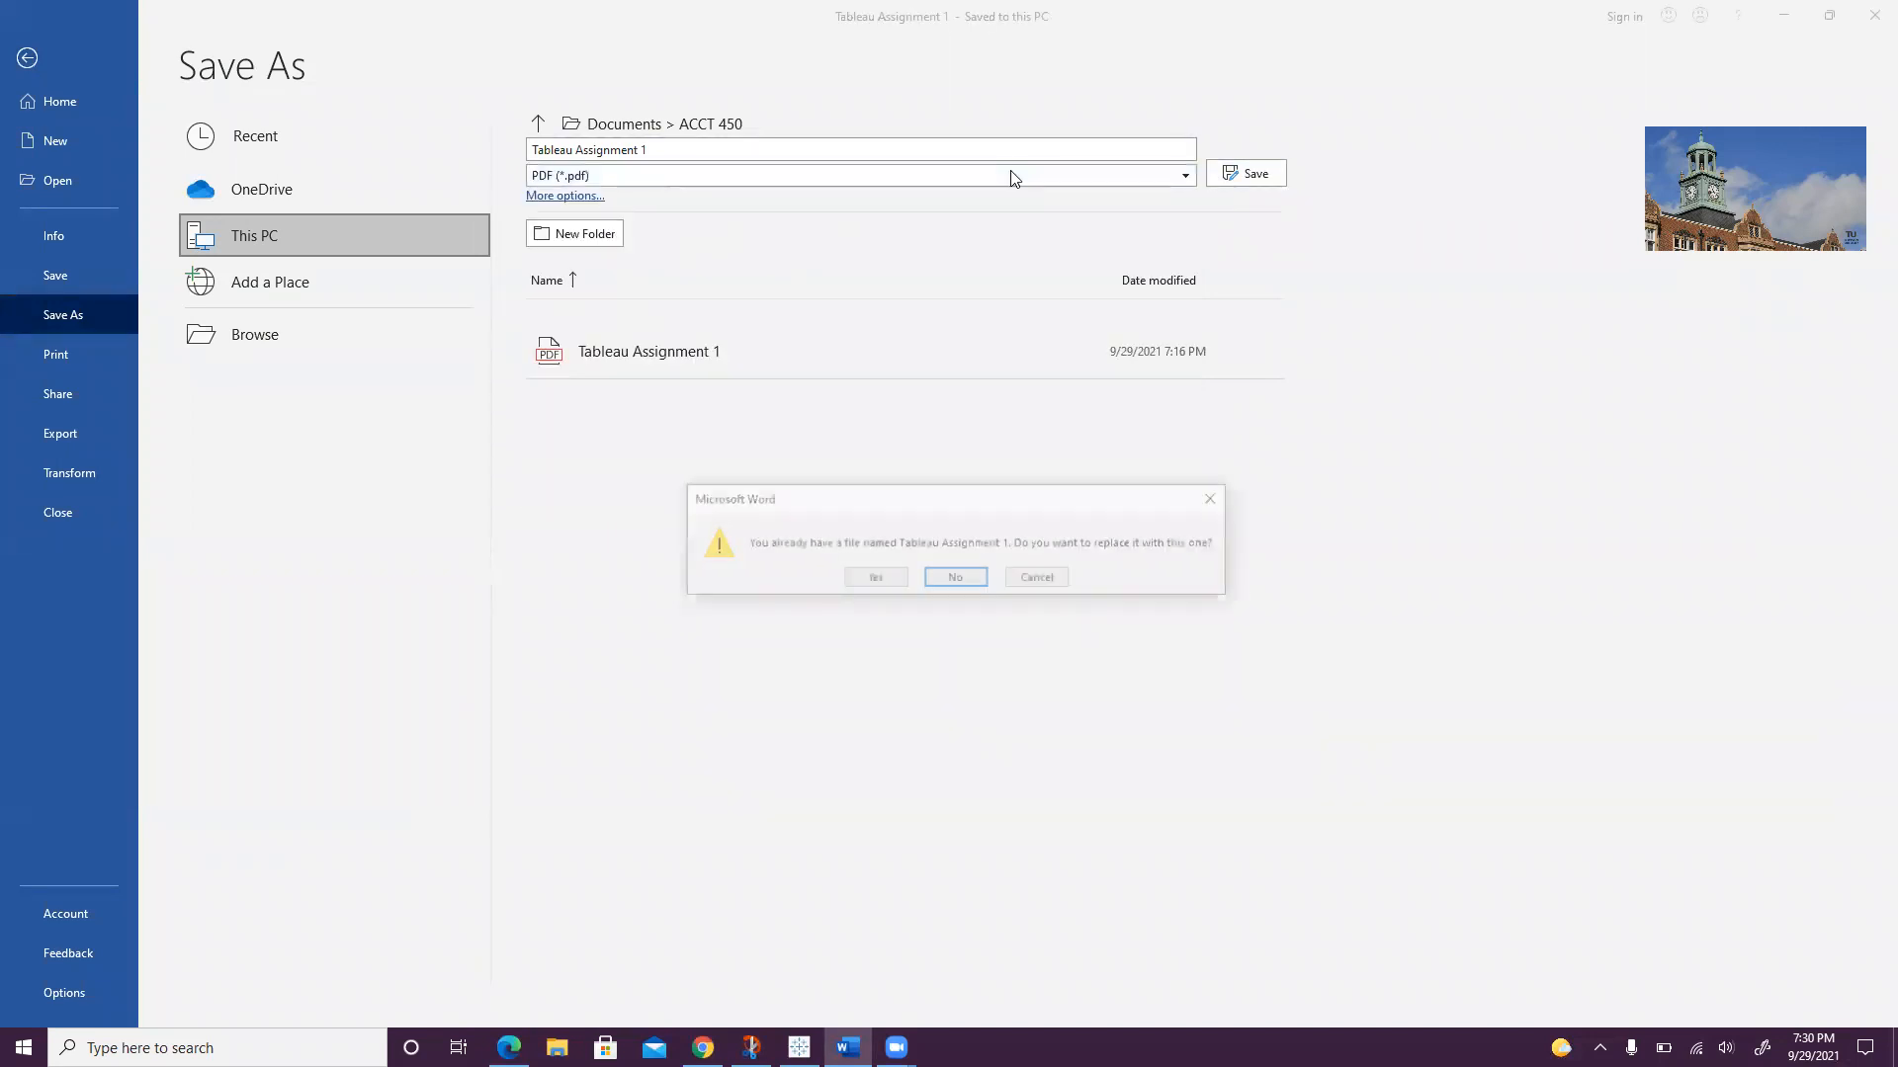
left_click(875, 581)
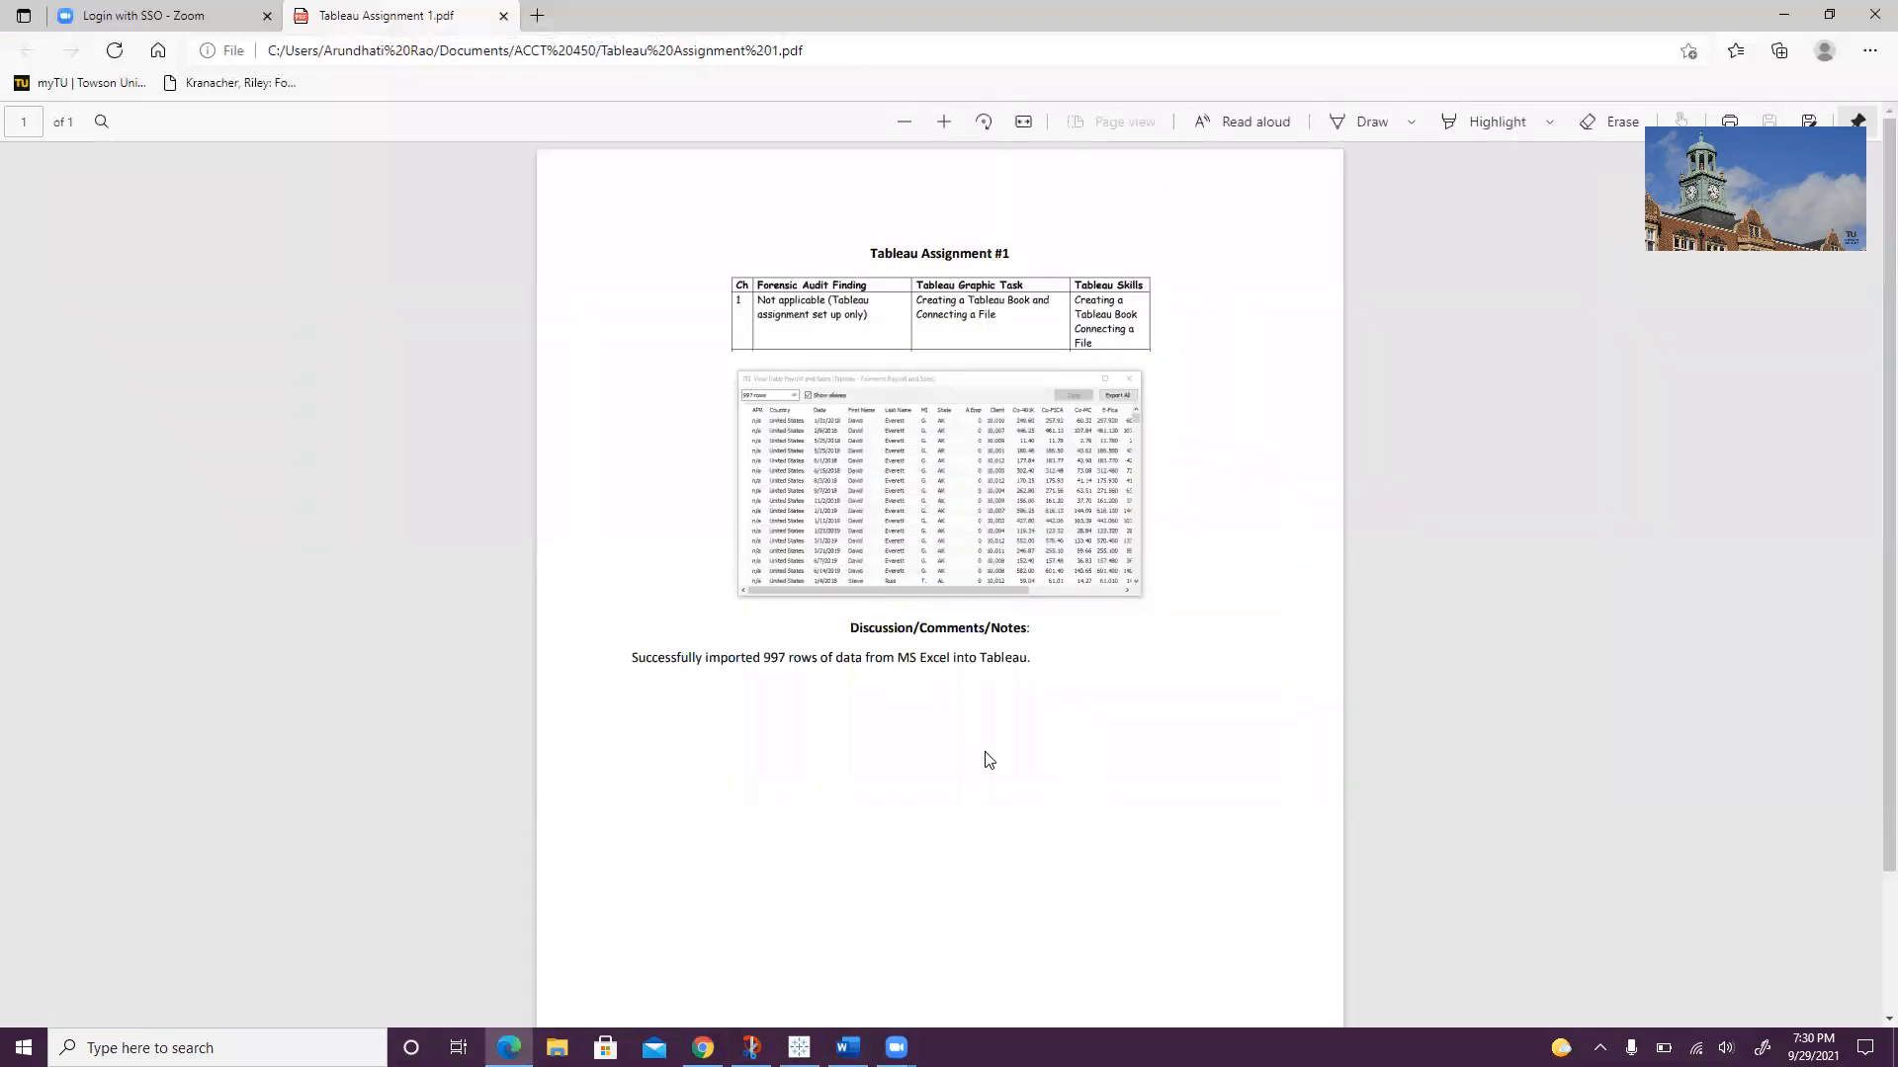
Step: Close the PDF preview and switch back to the Blackboard Tableau page in Chrome
left_click(503, 17)
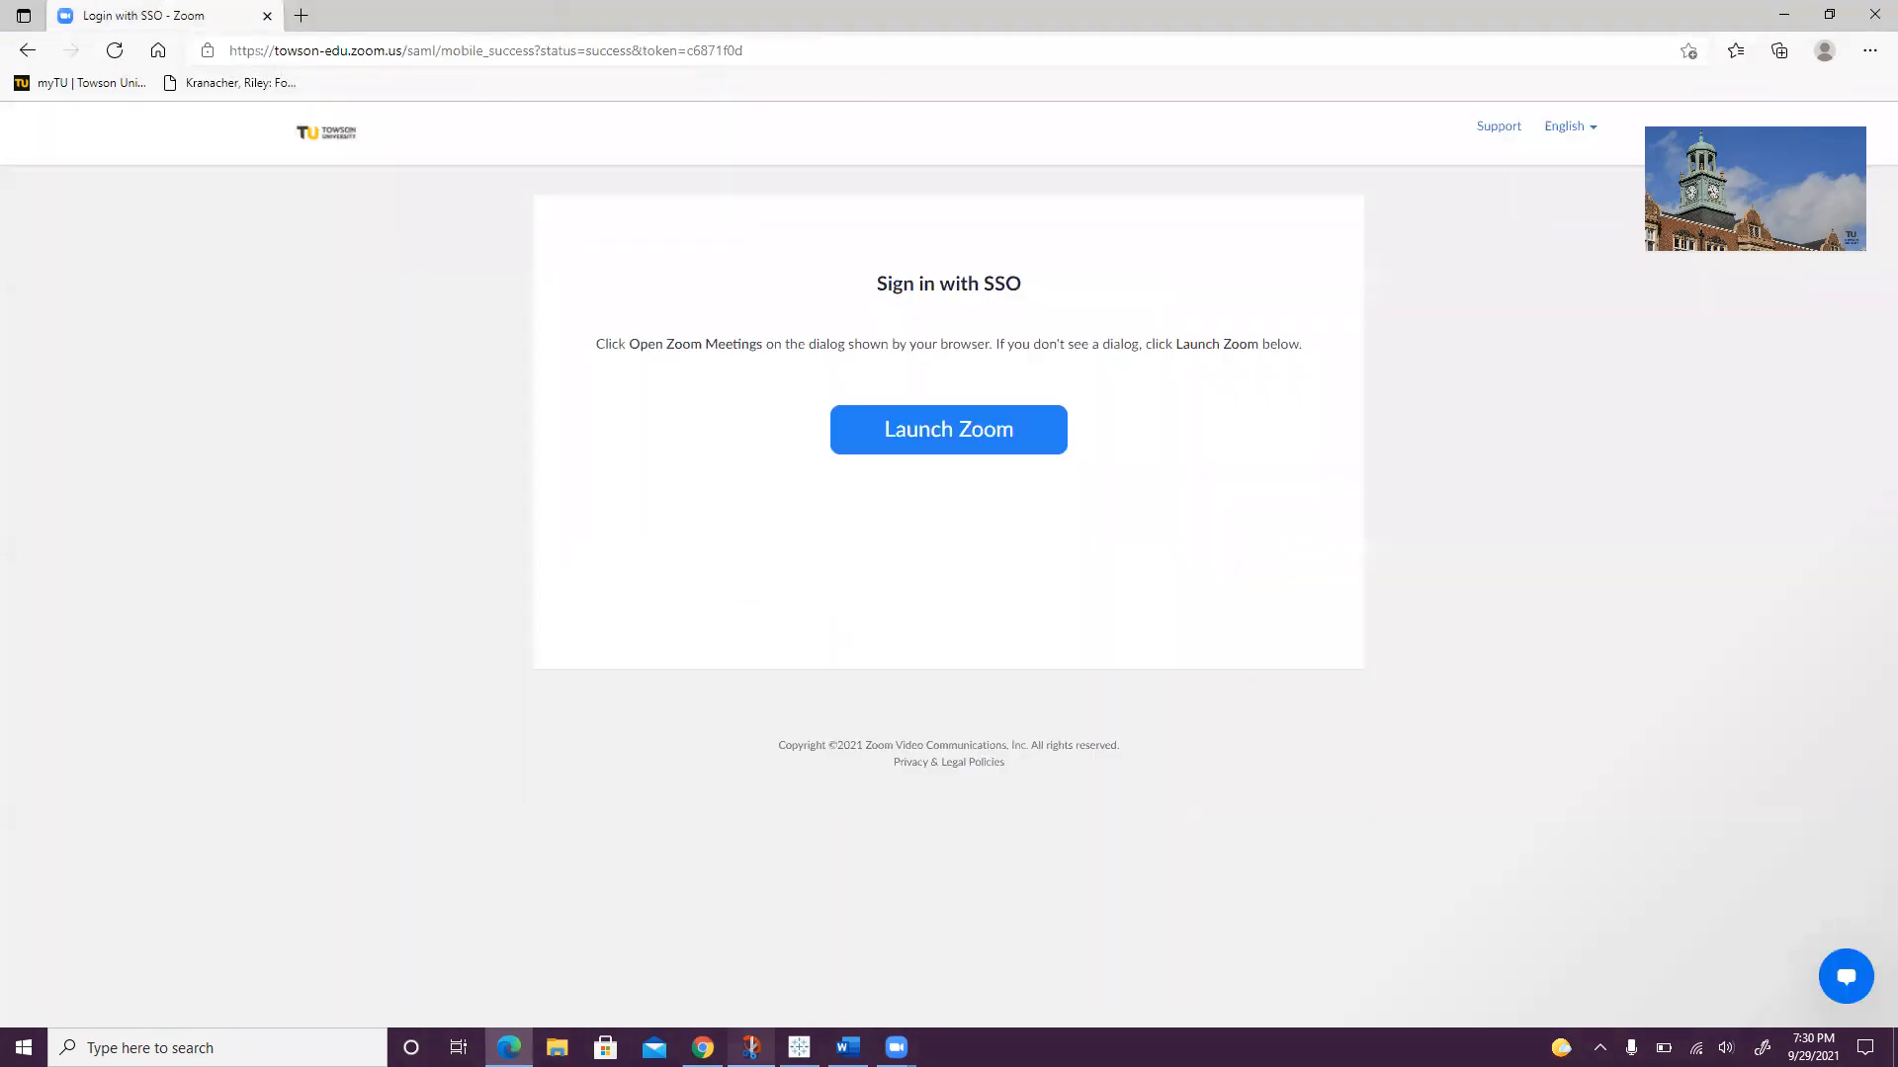
left_click(703, 1048)
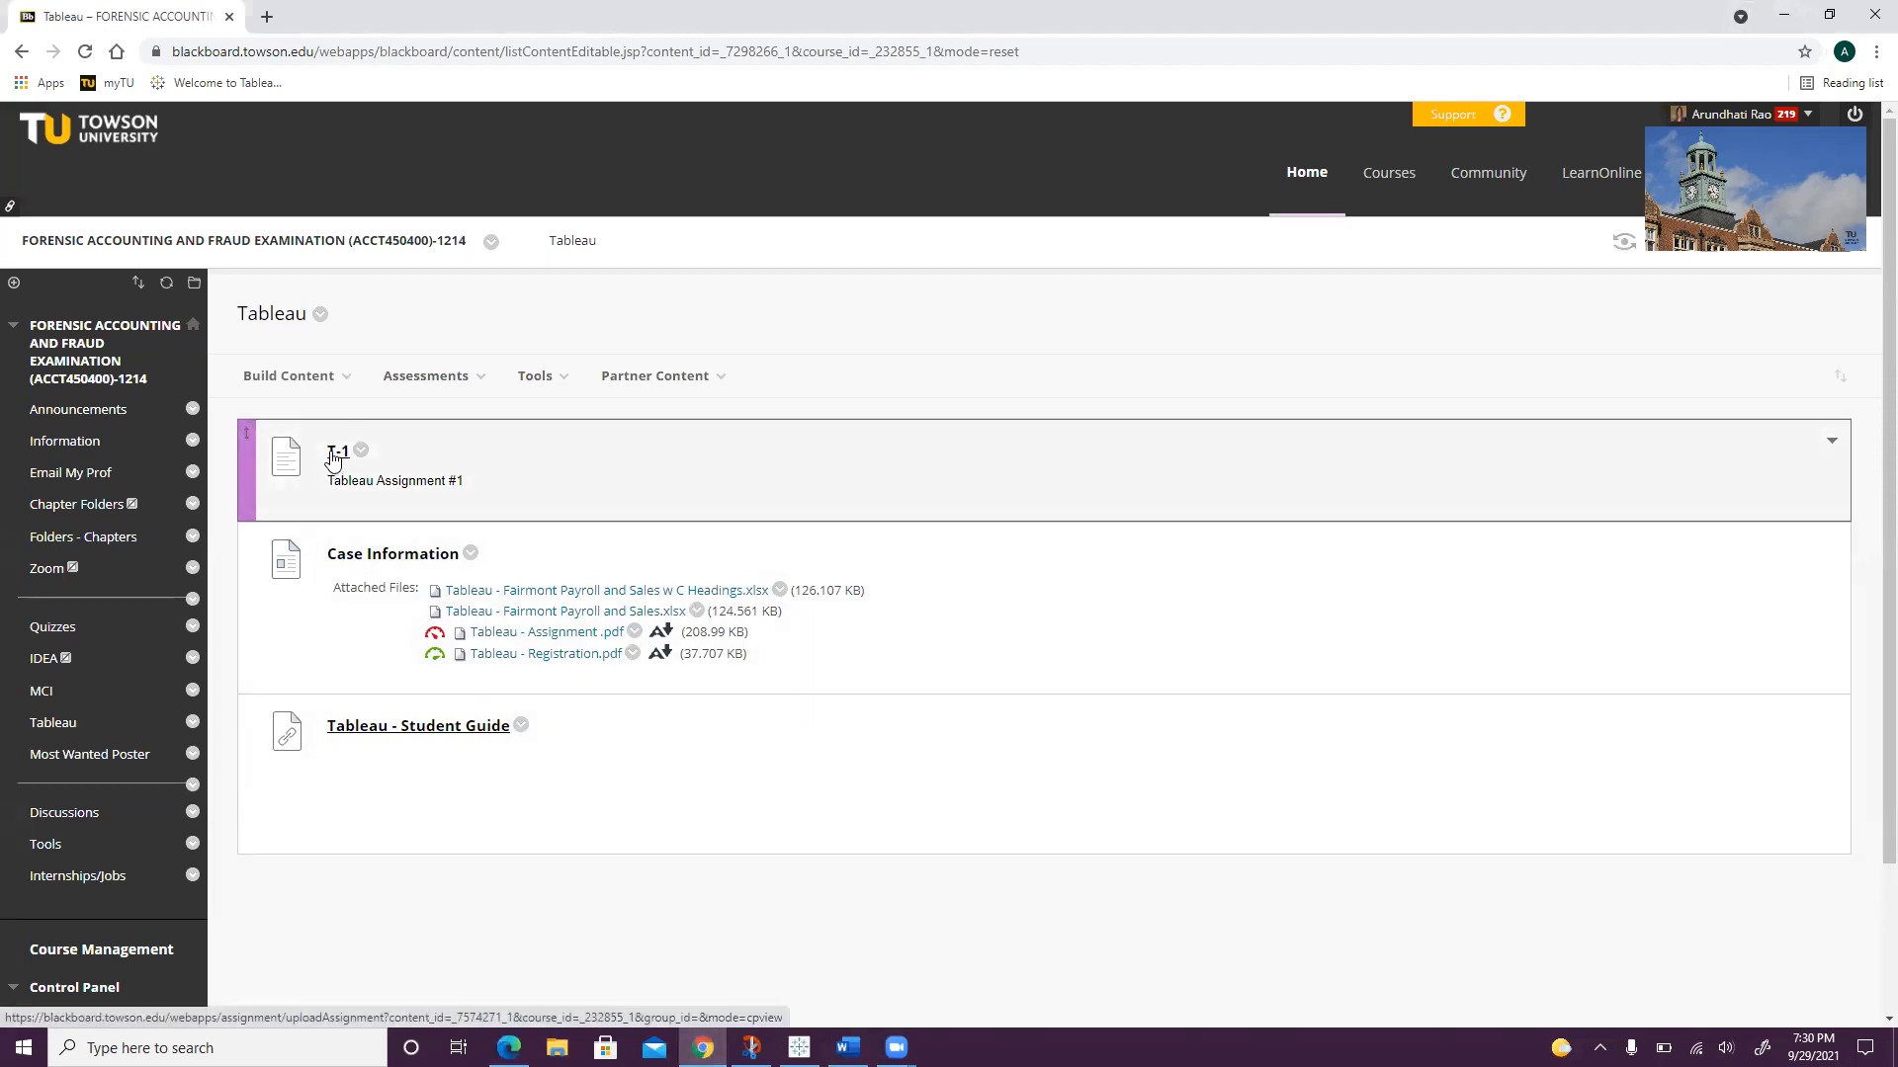
Step: Open the T-1 assignment and attach Tableau Assignment 1.pdf from the local ACCT 450 folder to the submission
left_click(335, 454)
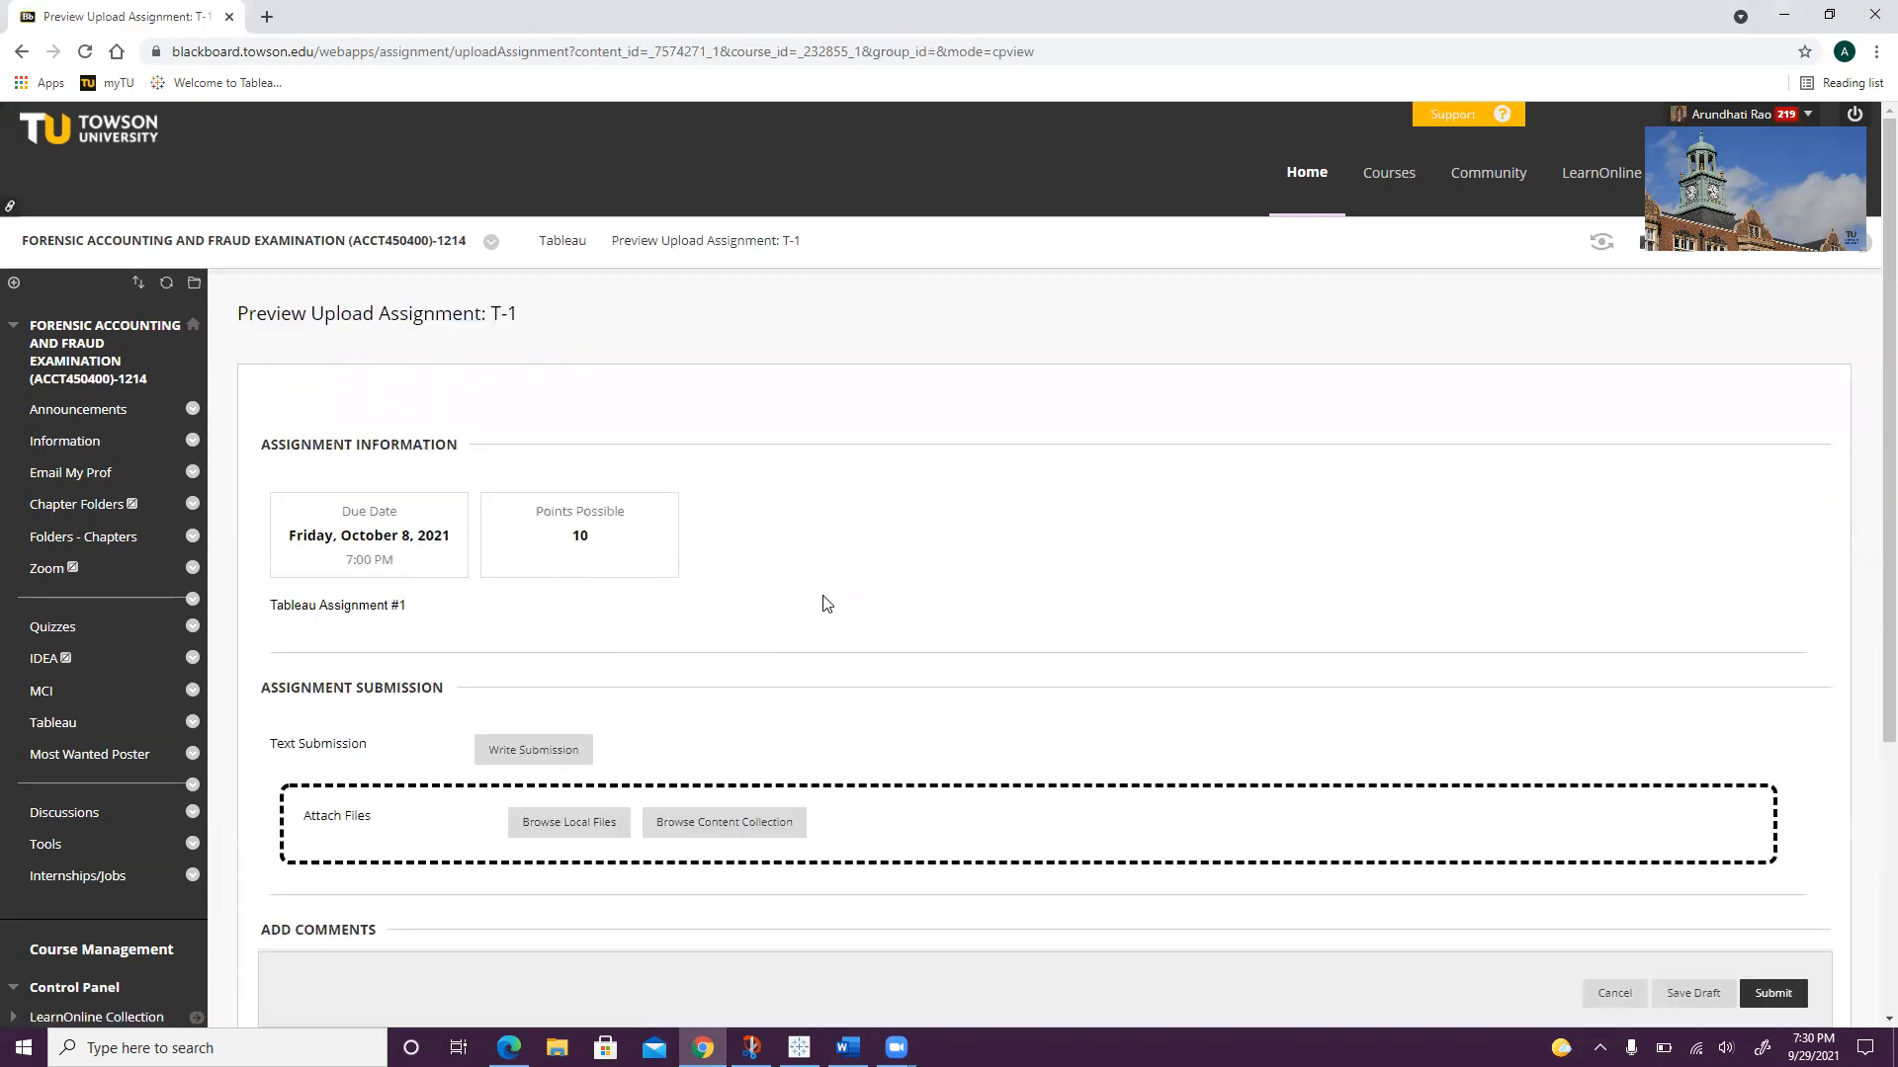
scroll(821, 598, "down", 1)
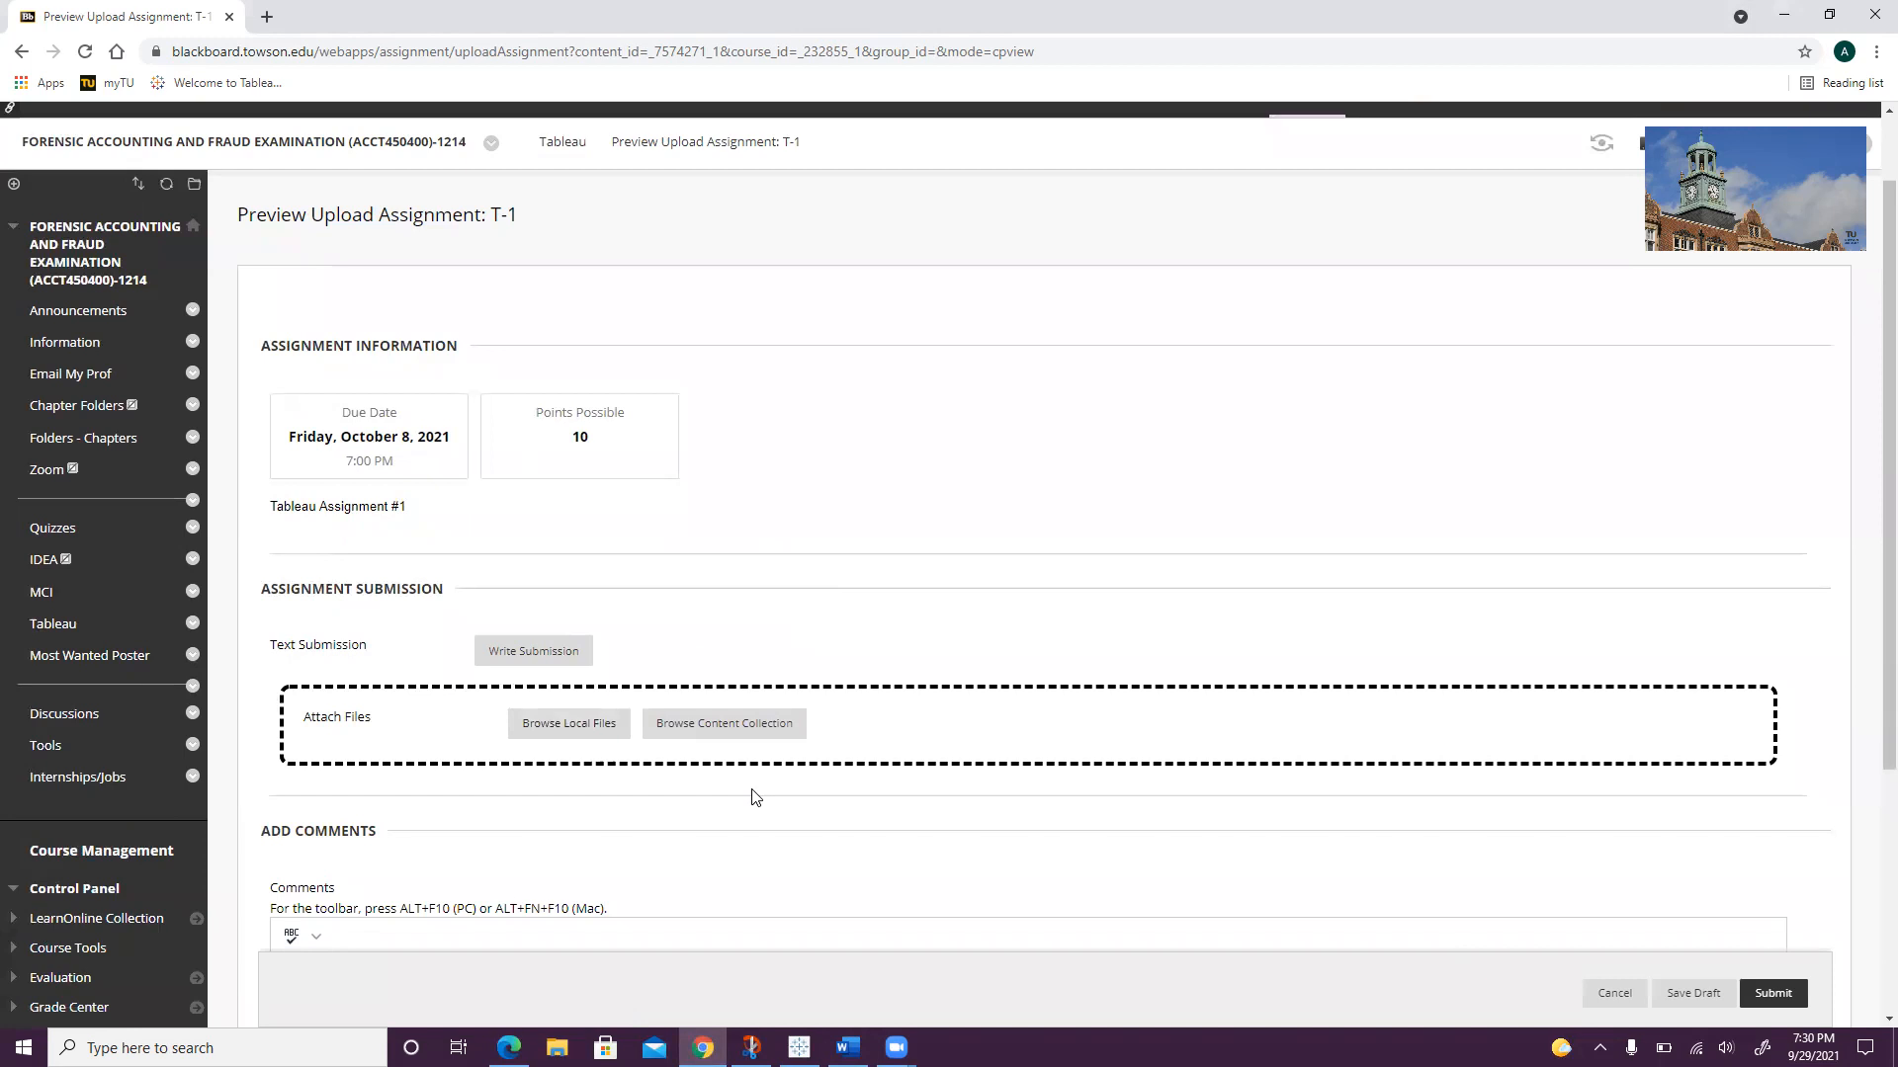
scroll(756, 796, "down", 1)
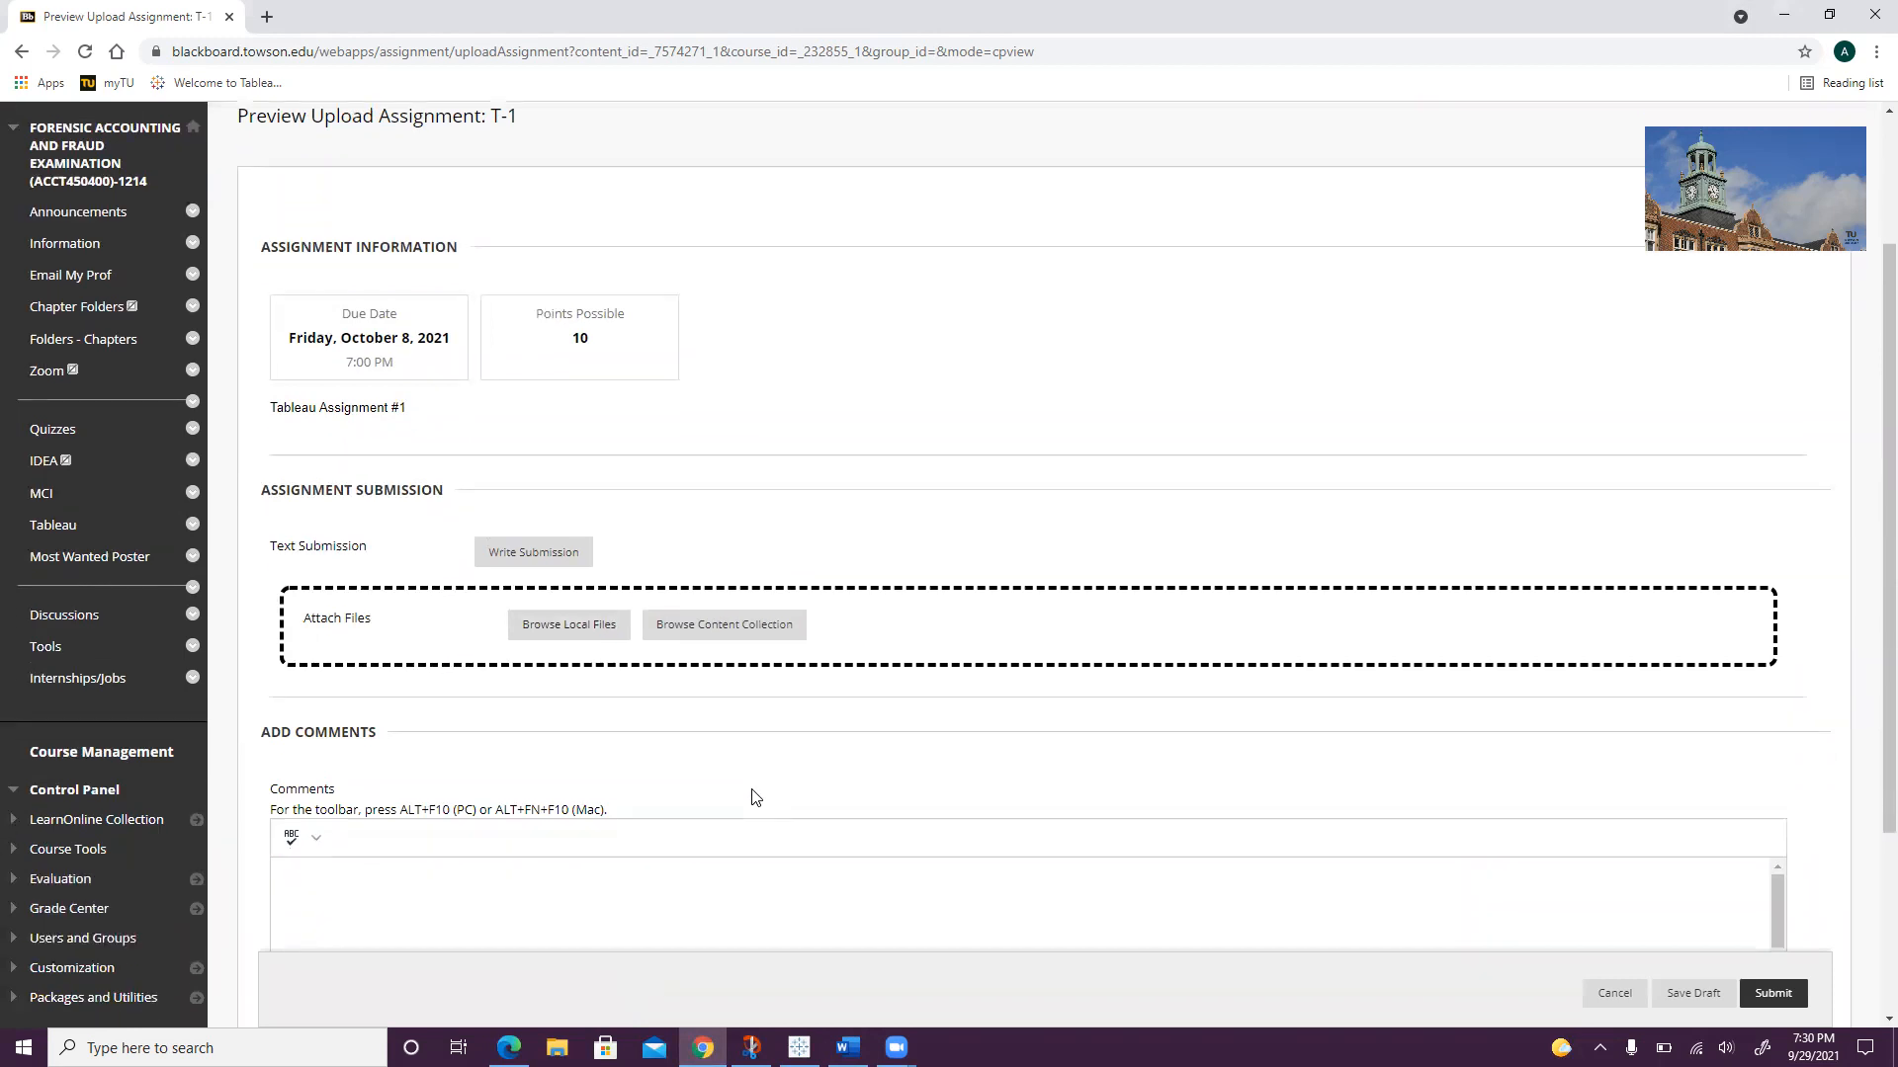
left_click(555, 624)
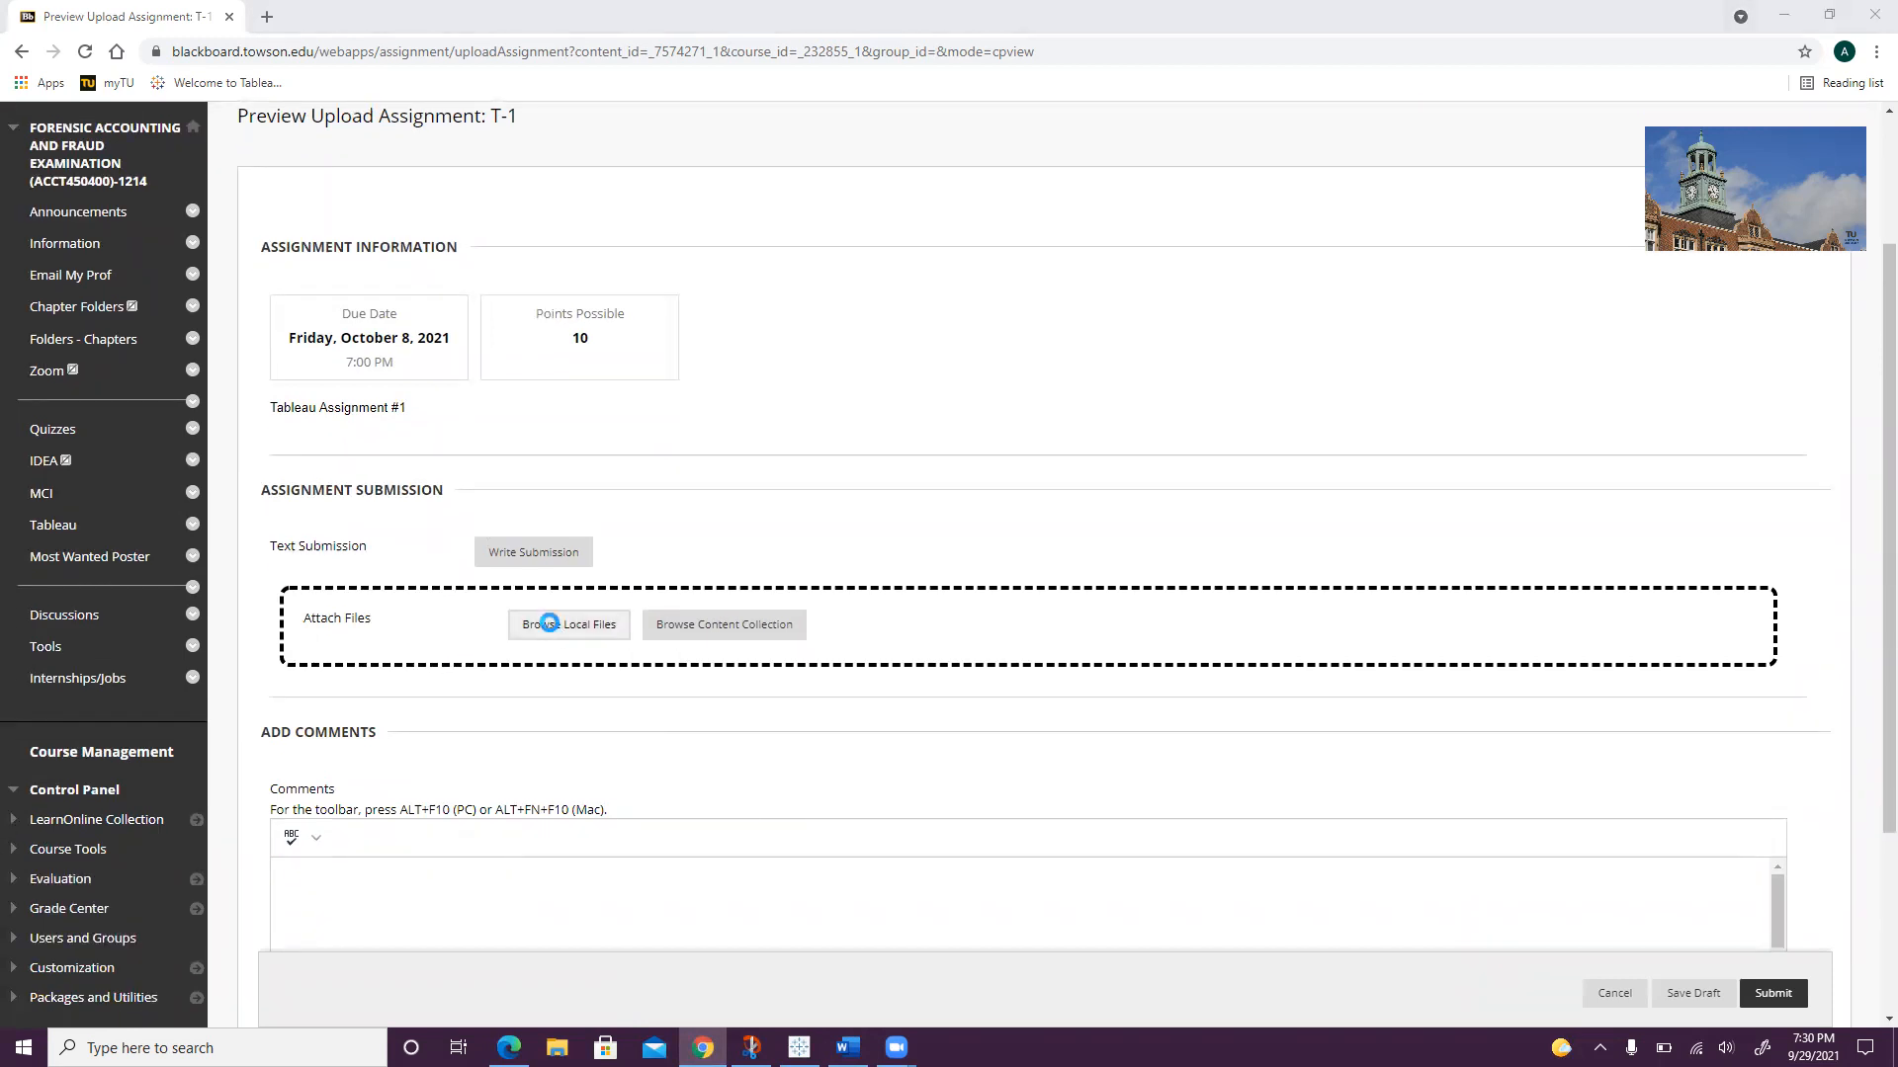
left_click(267, 166)
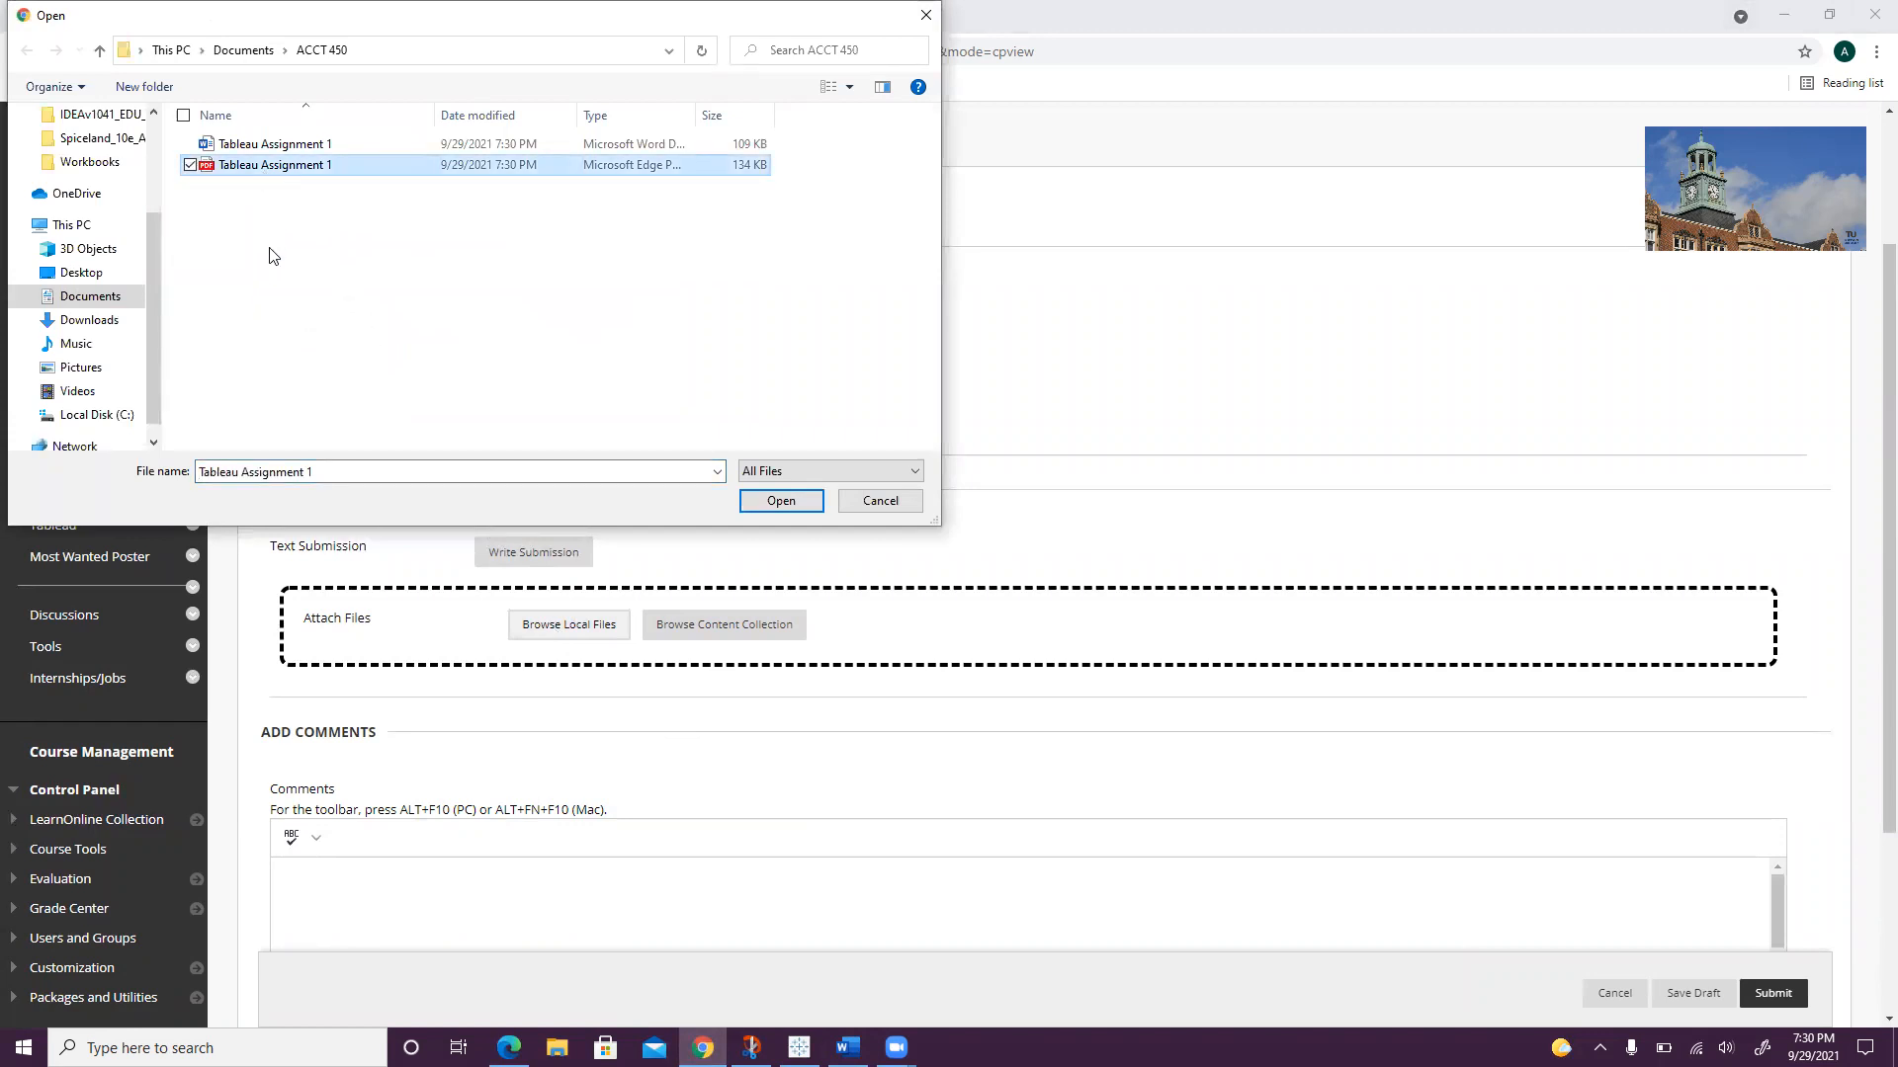
left_click(780, 502)
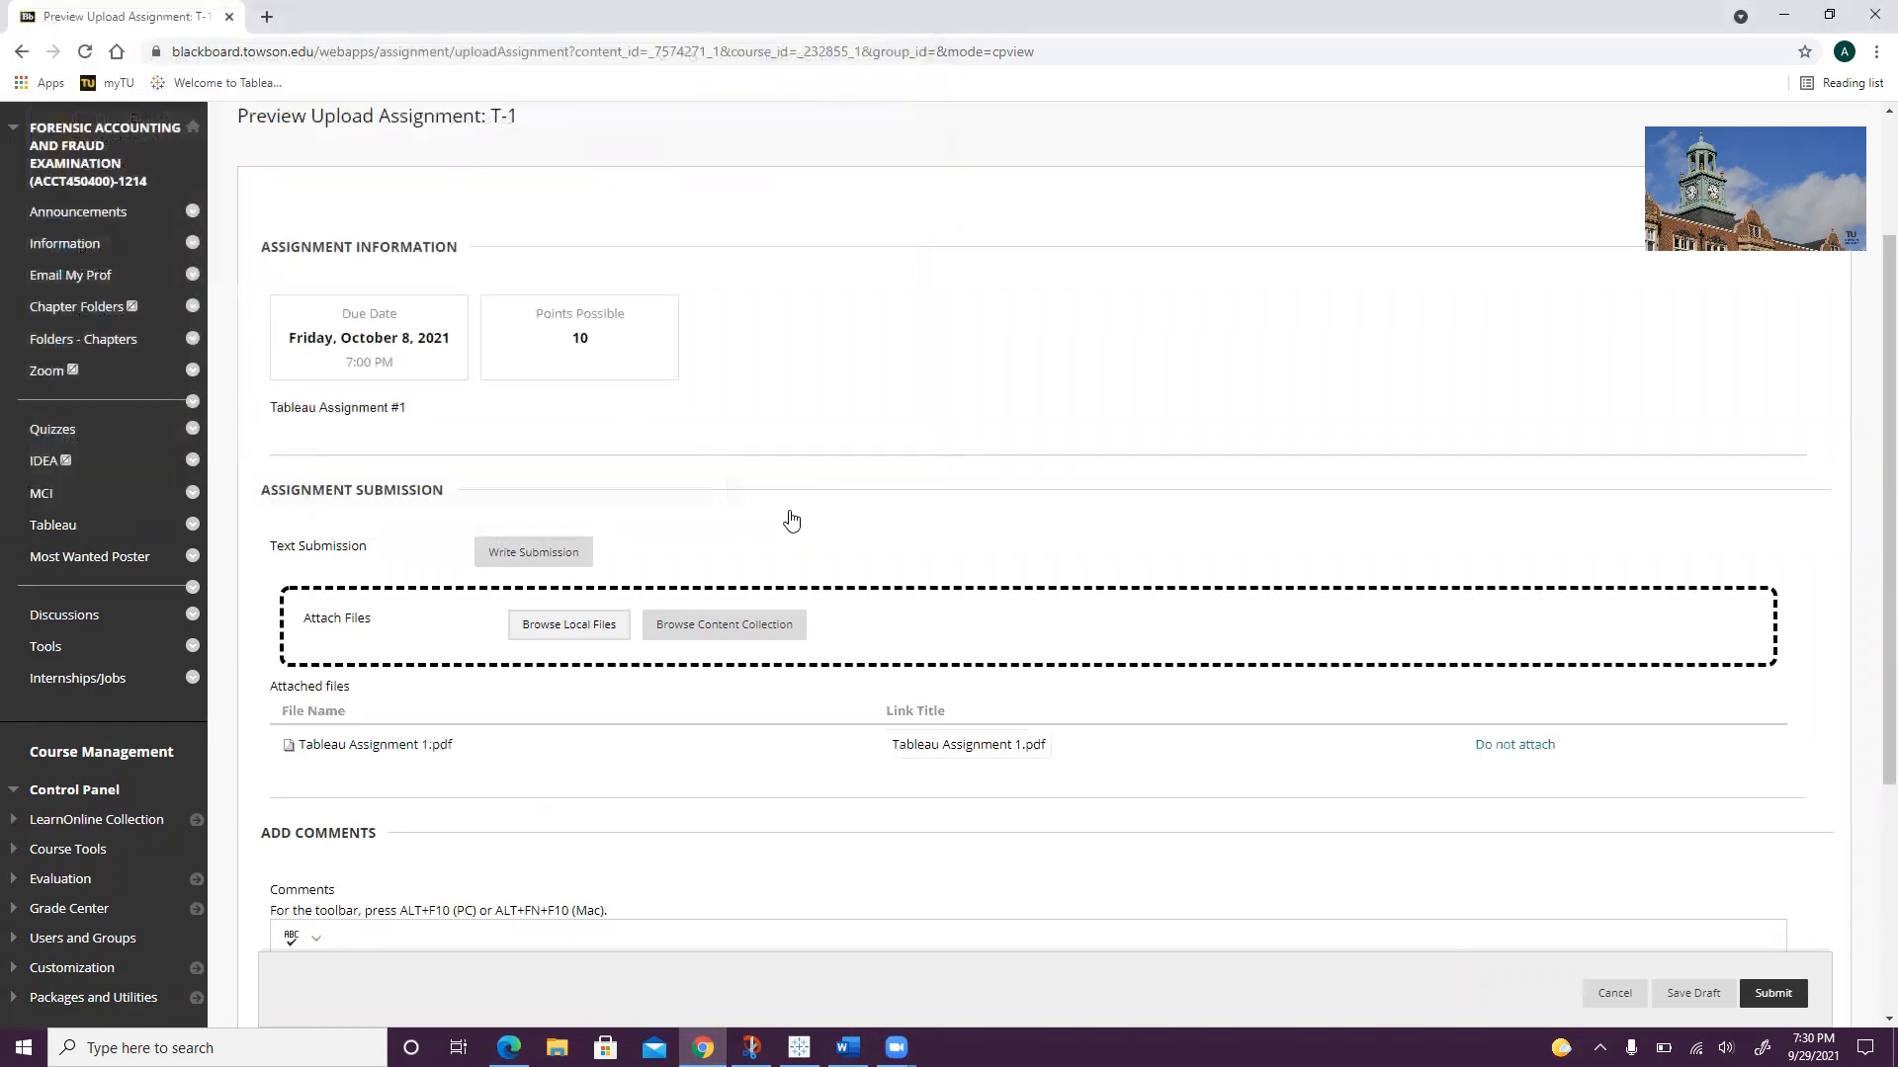